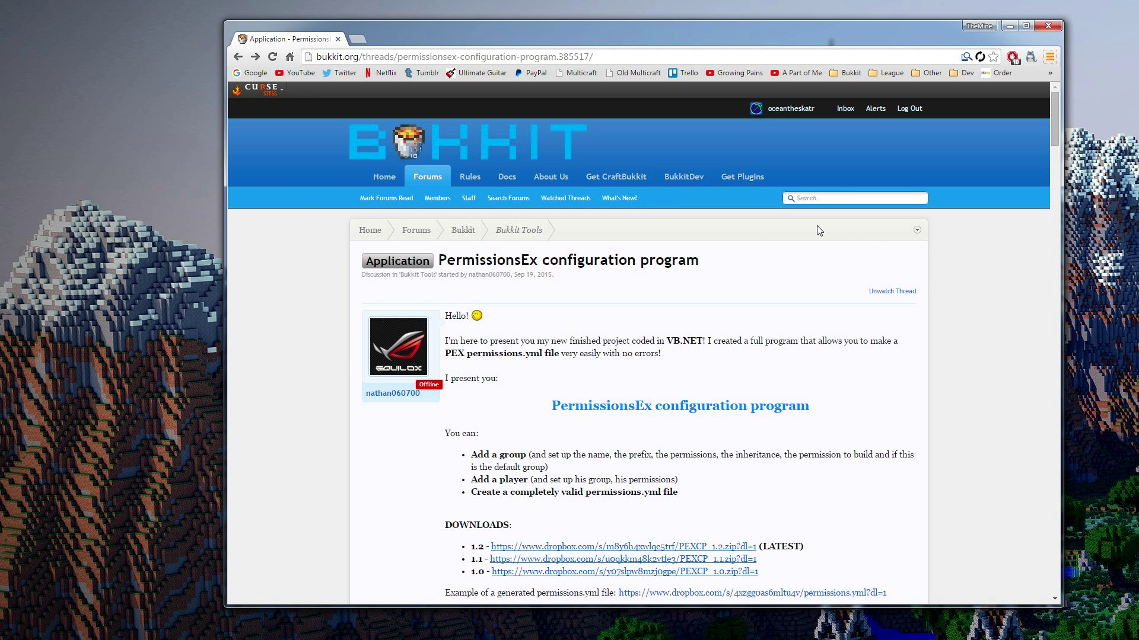
- Look through the PermissionsEx configuration program thread, including its feature list, download links and the replies with bug reports
scroll(285, 259, "down", 1)
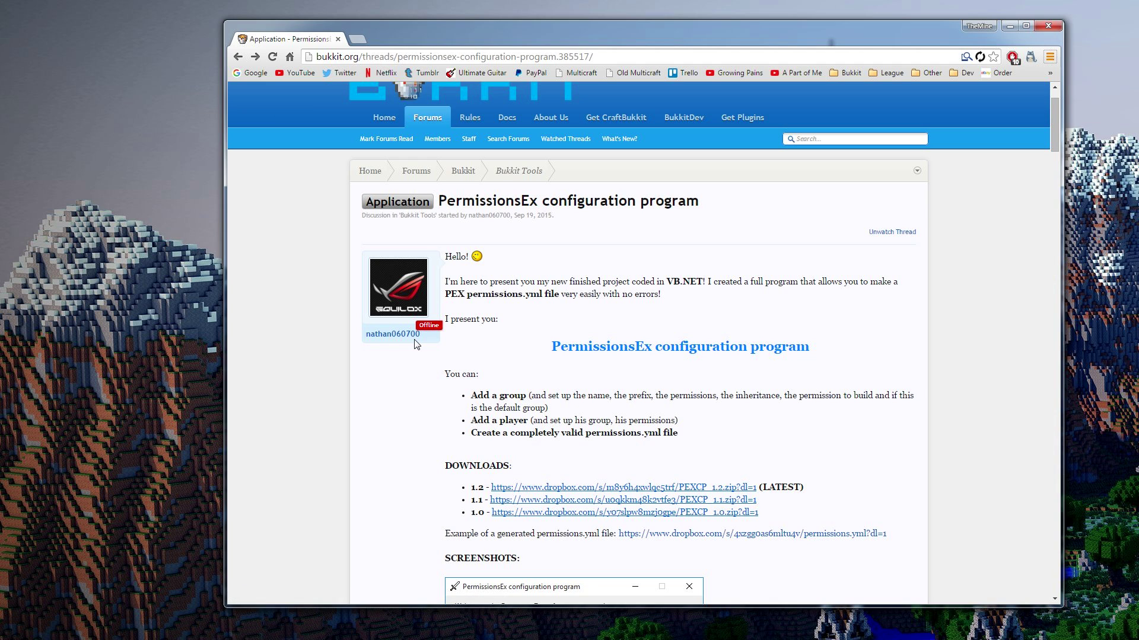
scroll(279, 348, "down", 1)
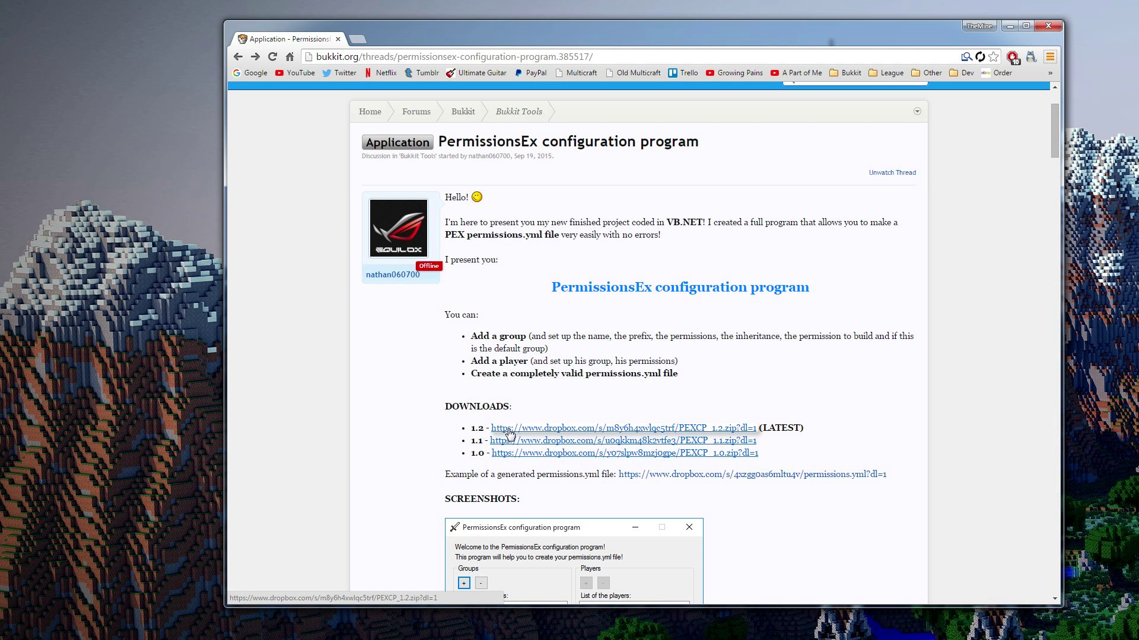
scroll(400, 378, "down", 20)
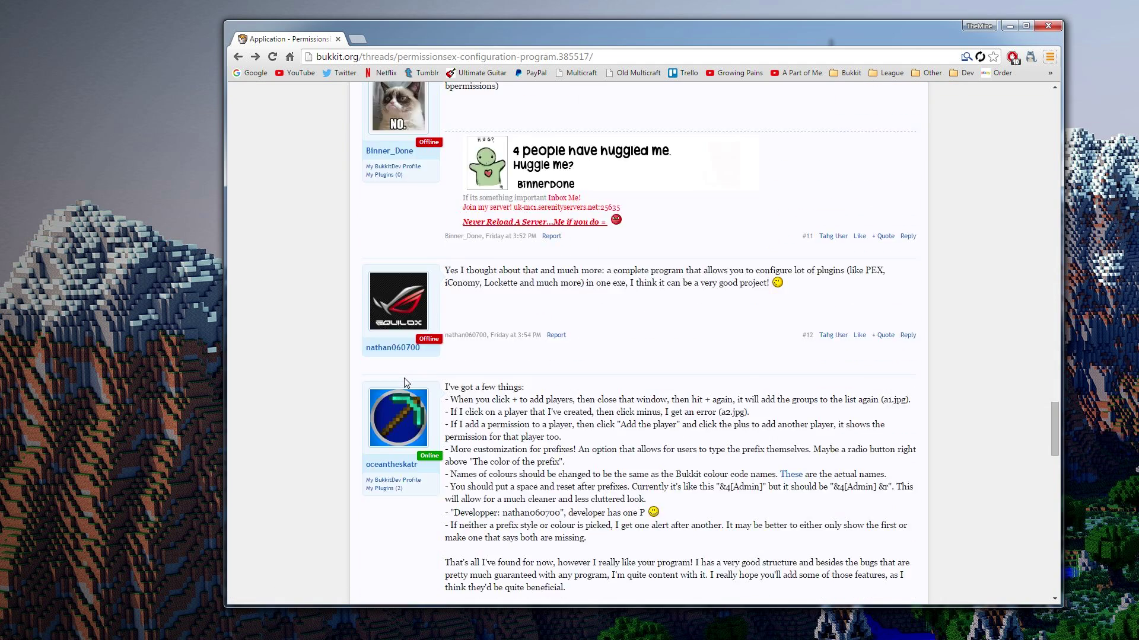
scroll(409, 386, "down", 3)
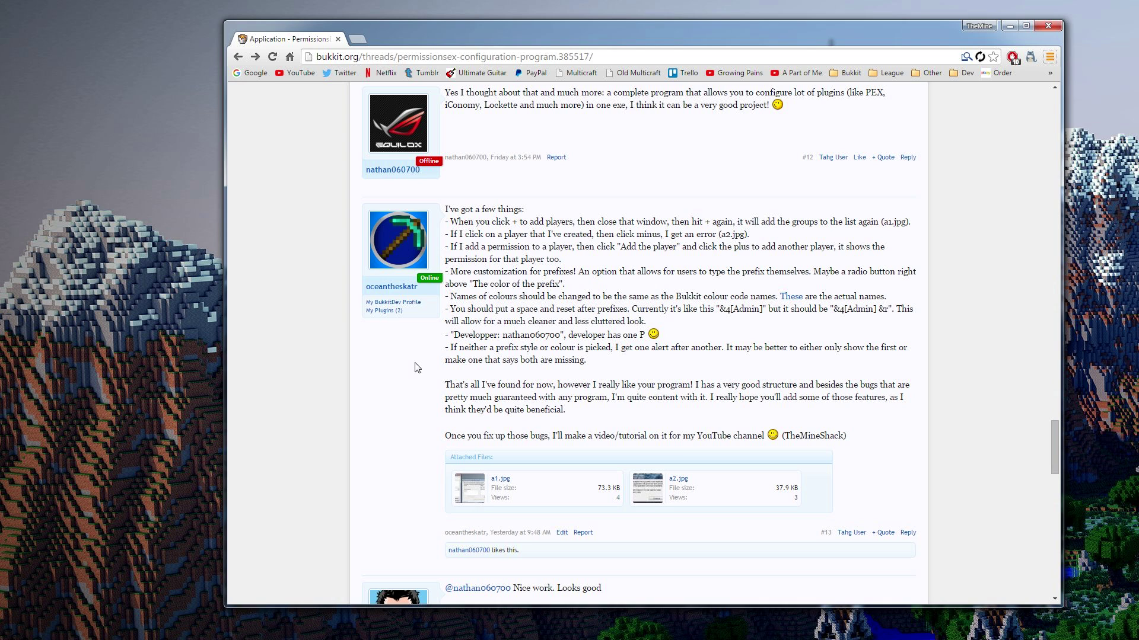
key("Home")
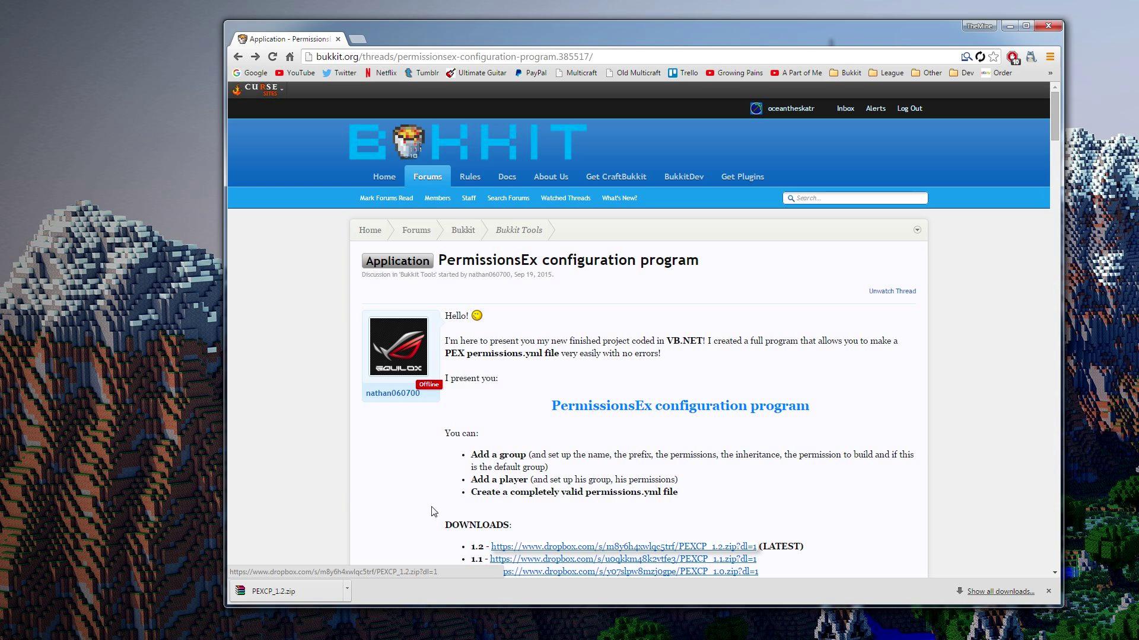
- Open the downloaded PEXCP_1.2.zip archive and extract PermissionsEx configuration program.exe to the desktop
left_click(285, 593)
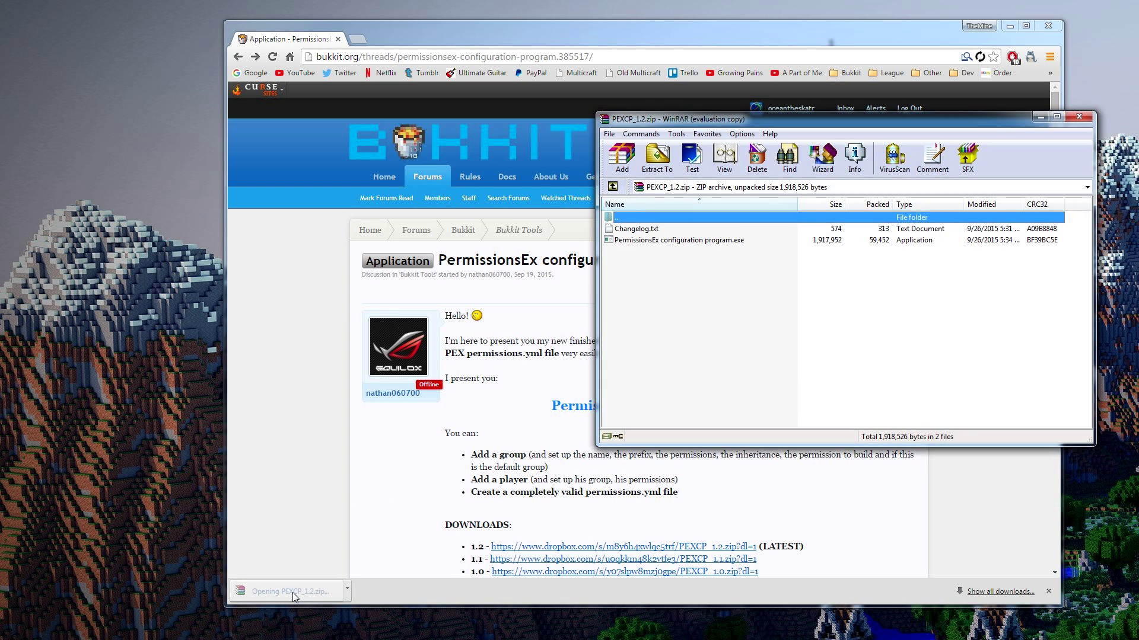
double_click(631, 243)
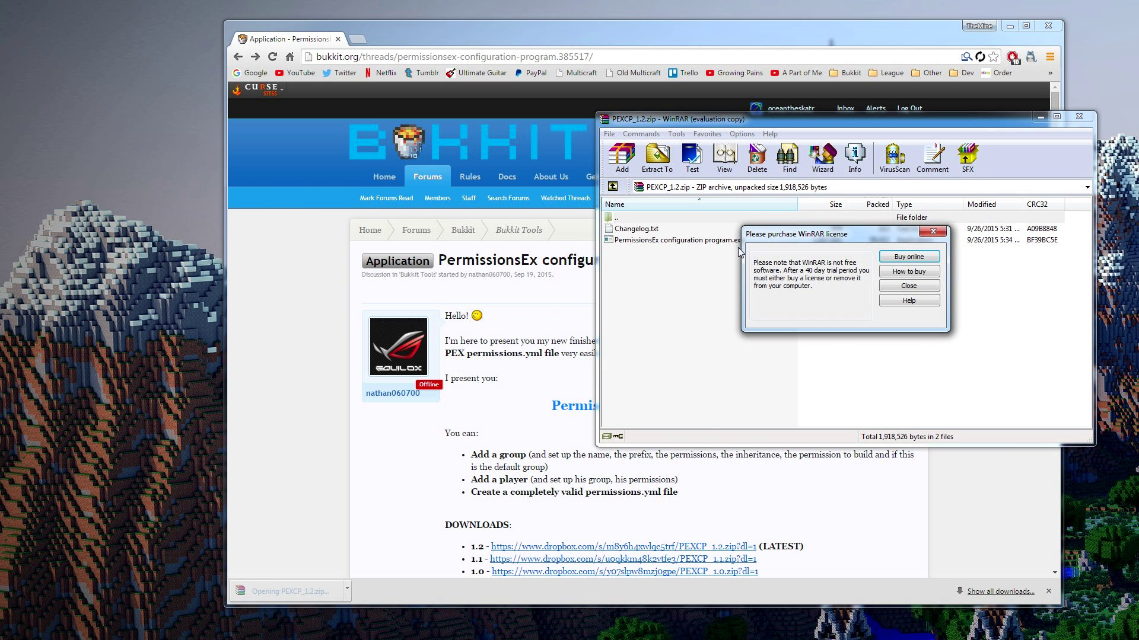
left_click_drag(692, 243, 113, 205)
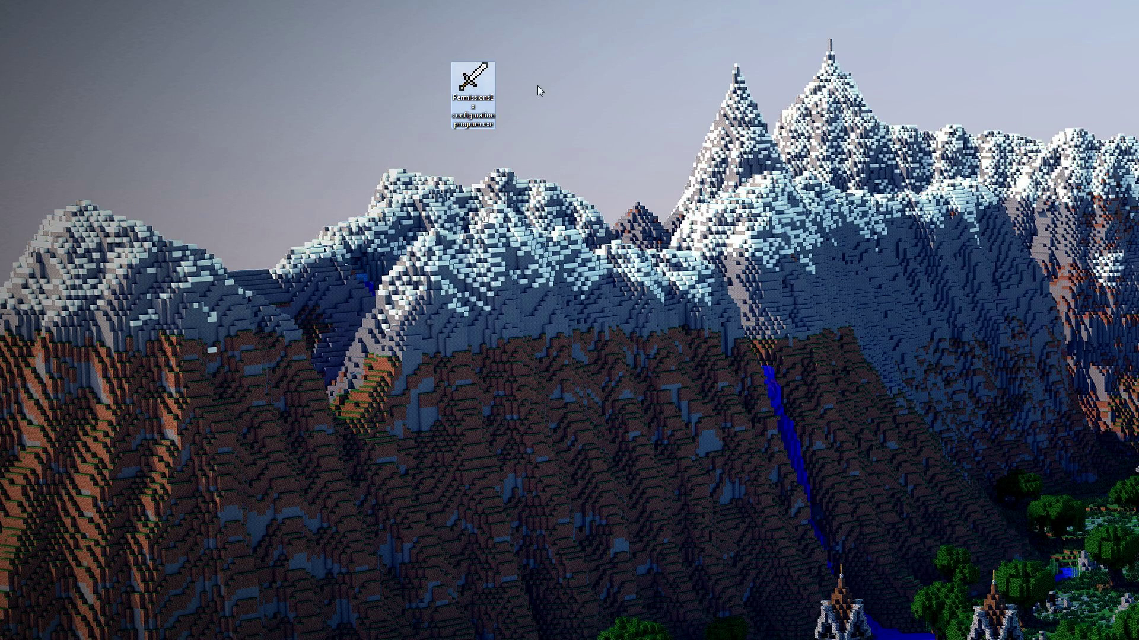
- Launch the PermissionsEx configuration program from the desktop, allowing it to run, and move its window towards the middle of the screen
left_click(504, 90)
left_click(462, 80)
double_click(462, 80)
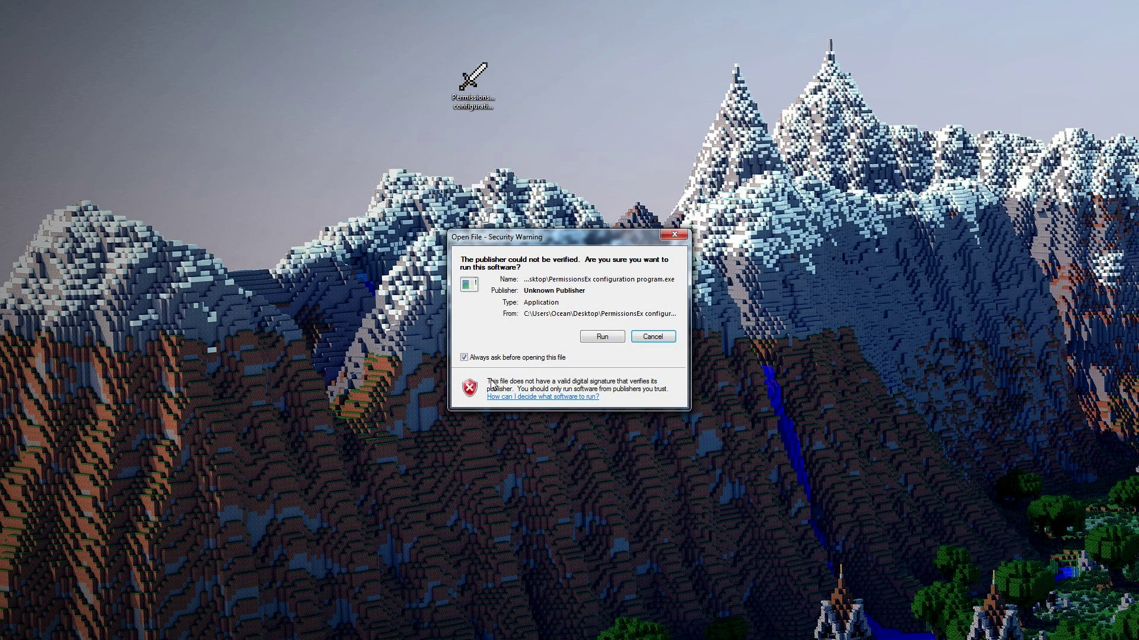
left_click(600, 336)
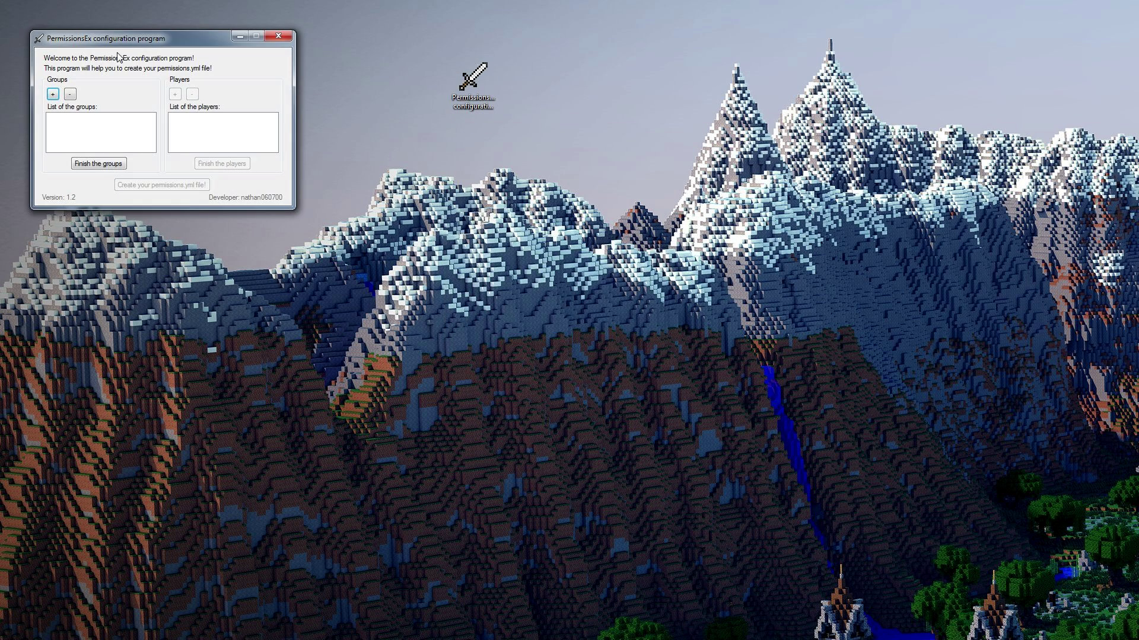
left_click_drag(121, 42, 590, 181)
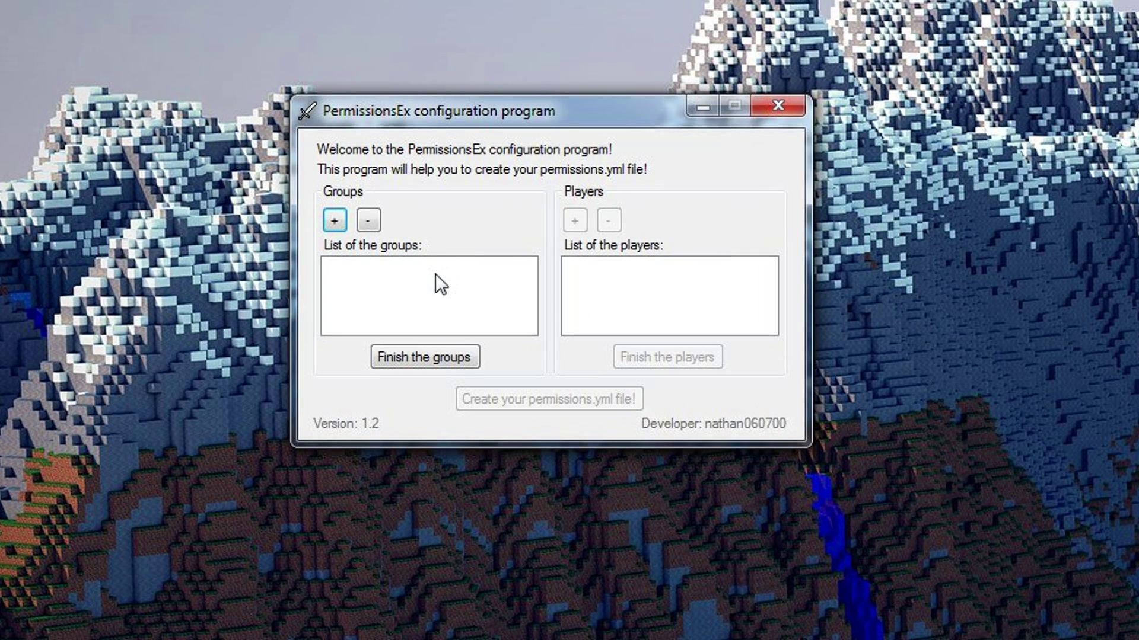
- Start a new group named Member and open its prefix editor, placing the dialogs on either side of the main window
left_click(340, 219)
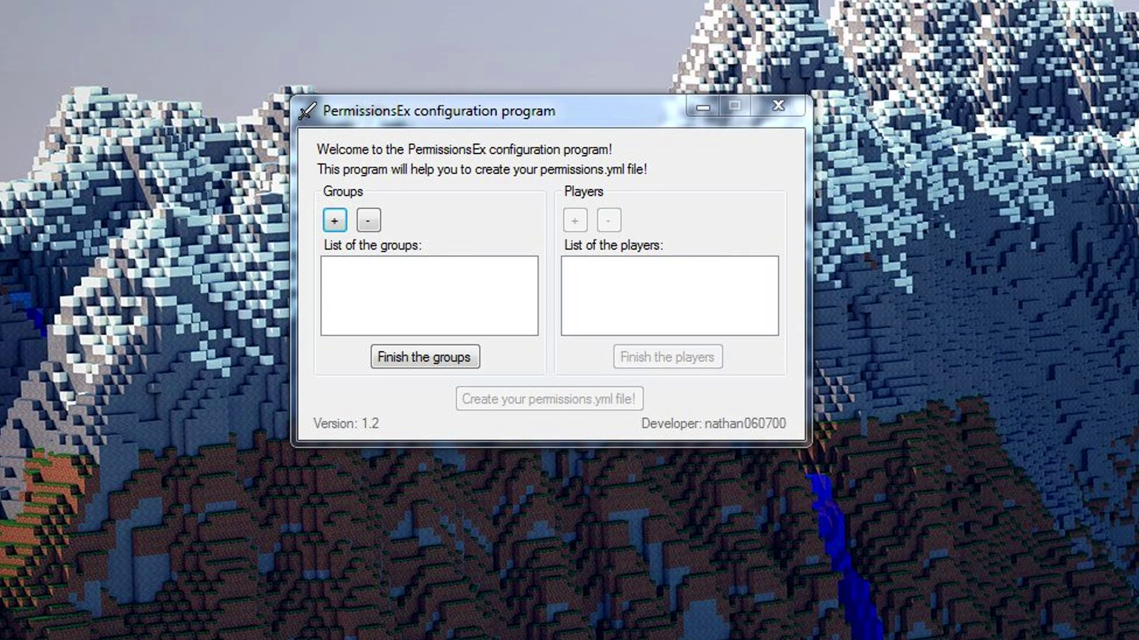
left_click_drag(0, 51, 156, 134)
type("Meme")
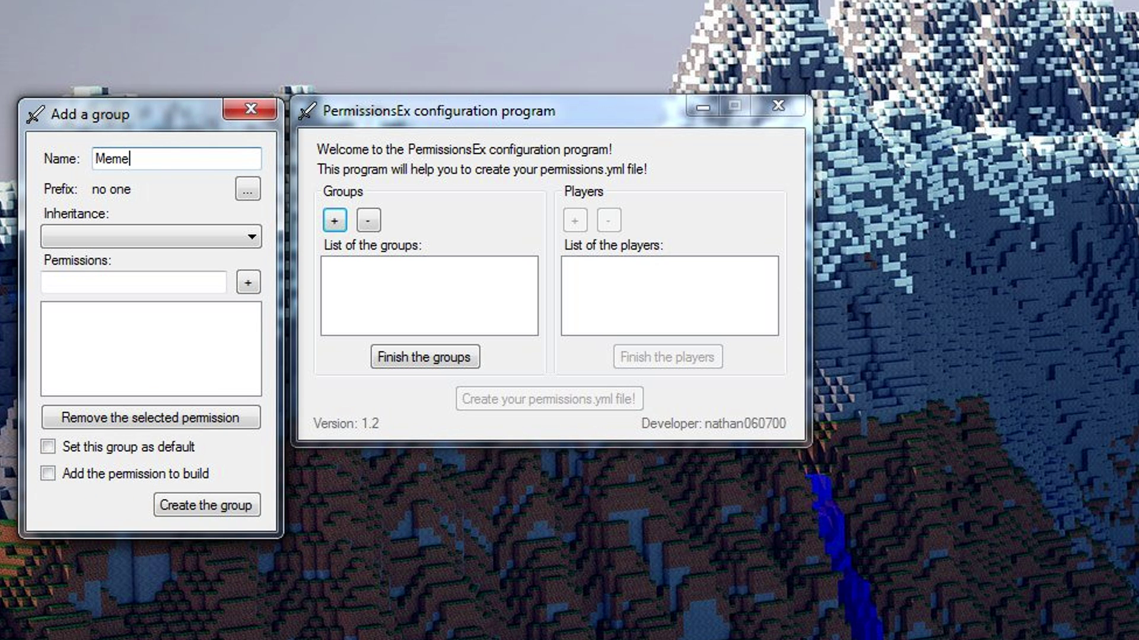
key("BackSpace")
type("ber")
left_click(250, 191)
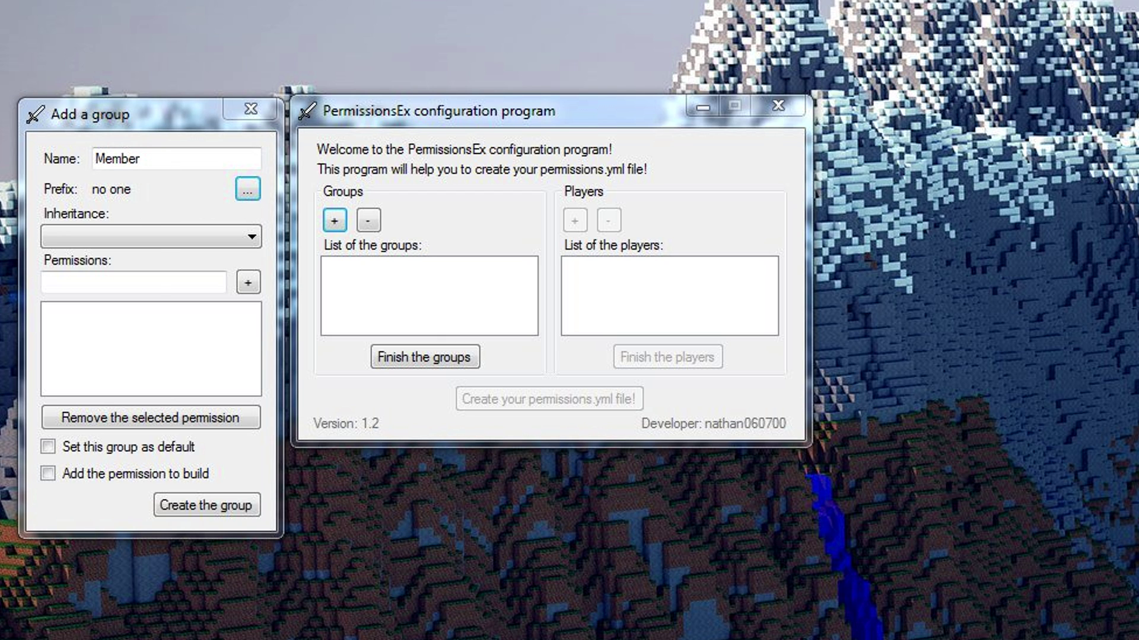
left_click_drag(493, 70, 947, 132)
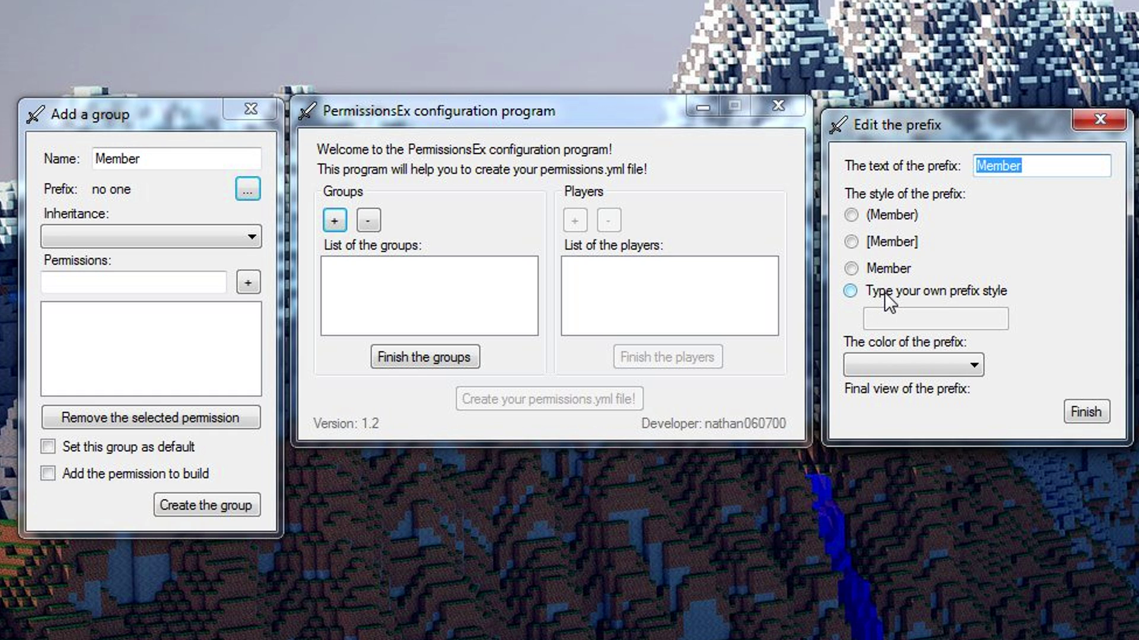
- Try the [Member] prefix style with the color Green, comparing it with the option for a custom style
left_click(891, 246)
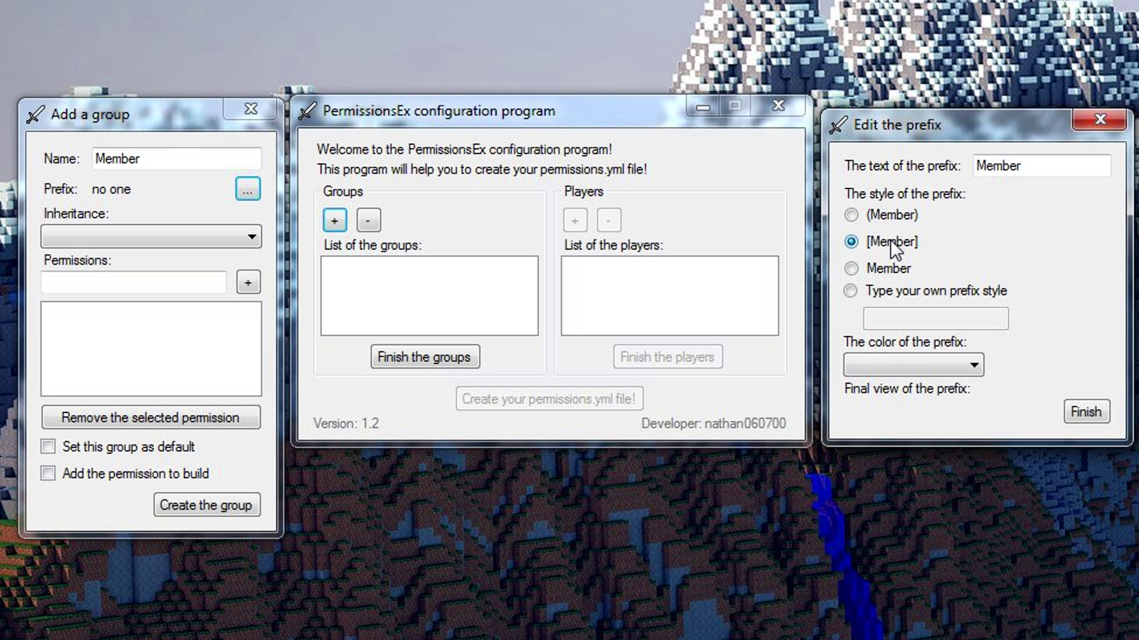
left_click(932, 364)
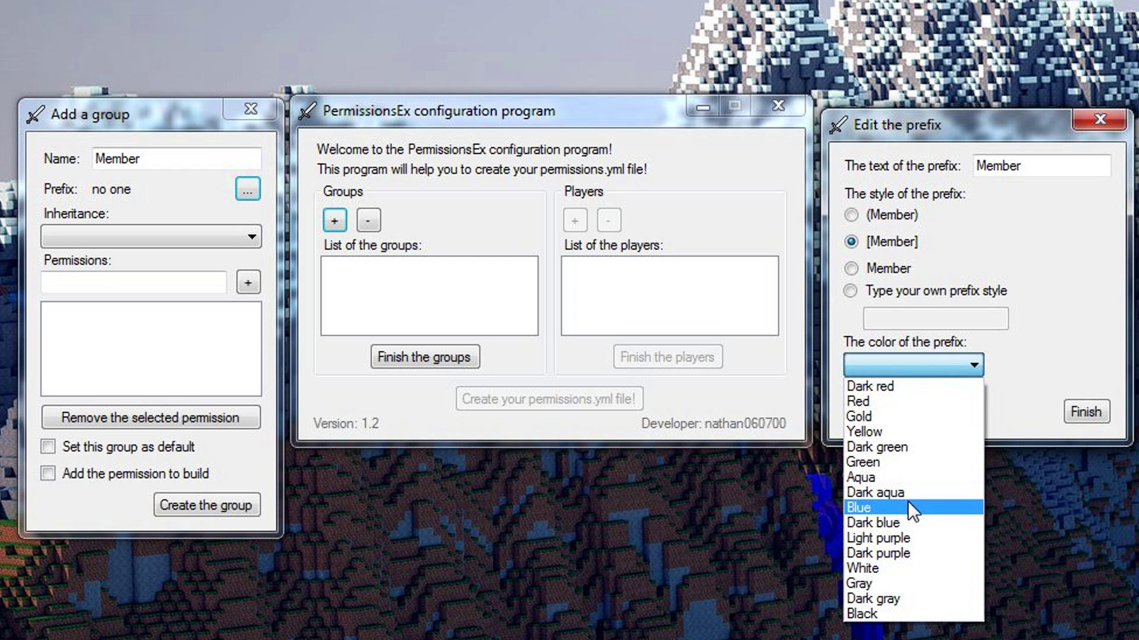
left_click(863, 462)
left_click(849, 290)
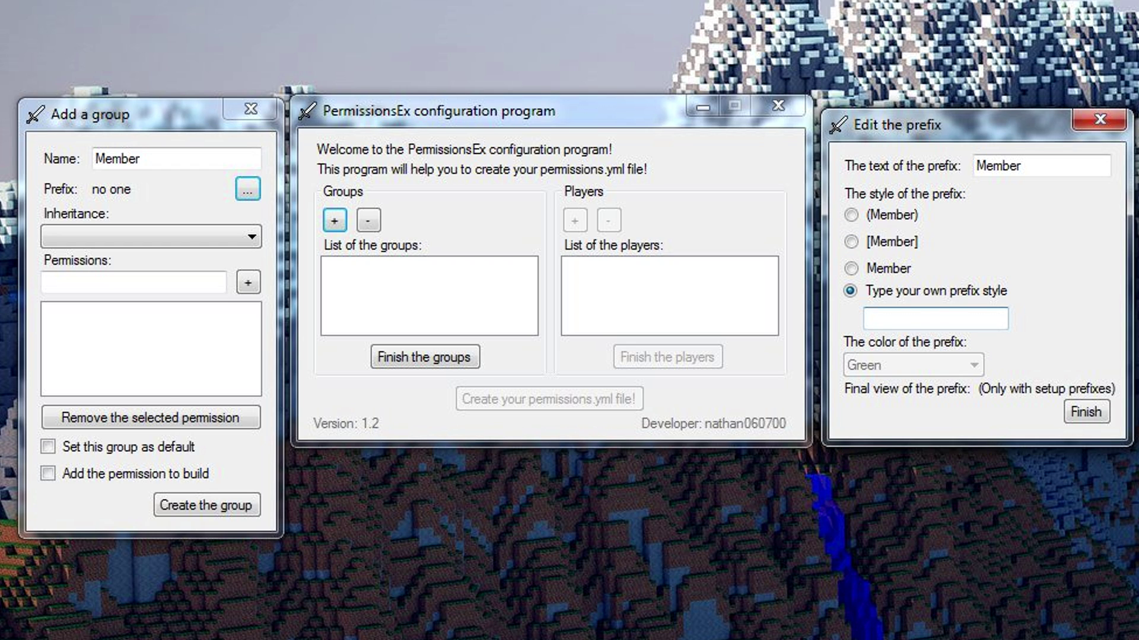
left_click(894, 244)
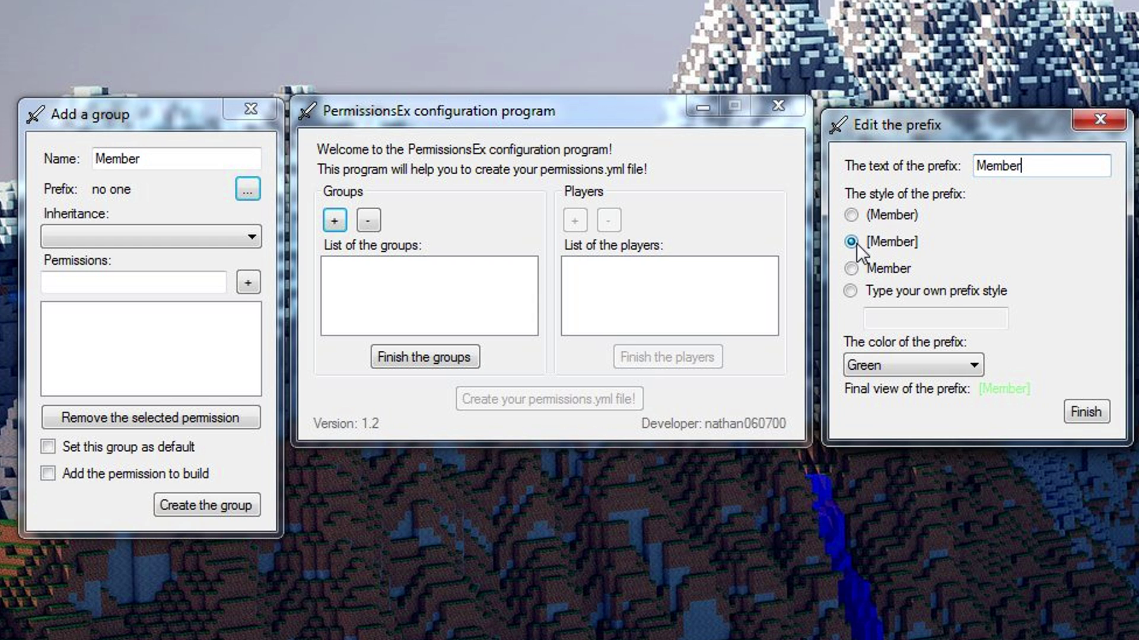
left_click(938, 366)
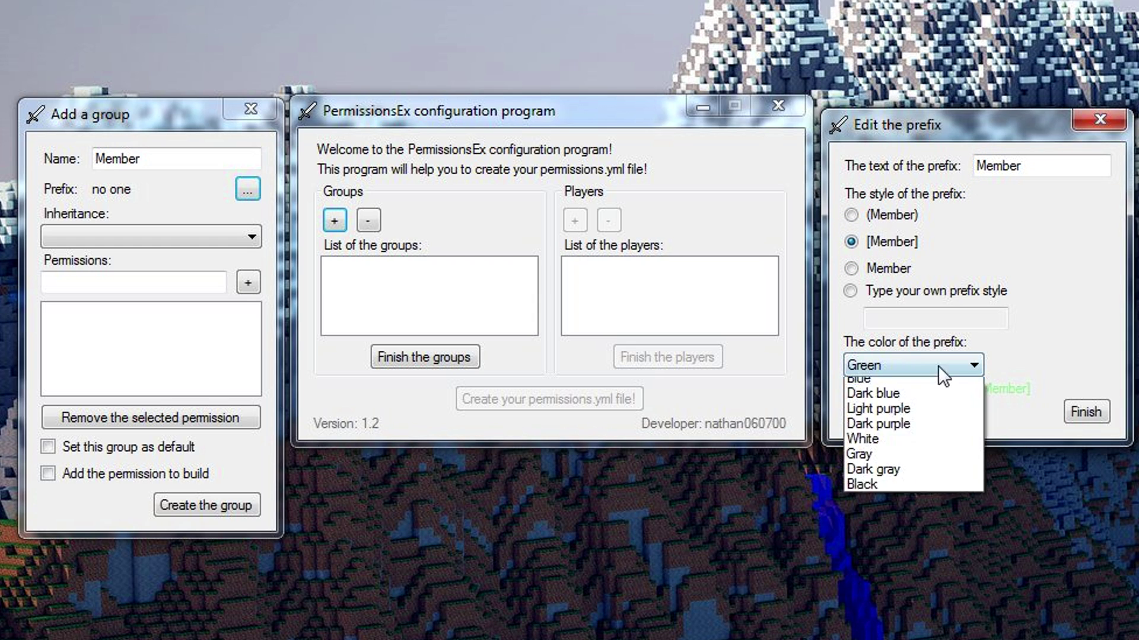
left_click(998, 395)
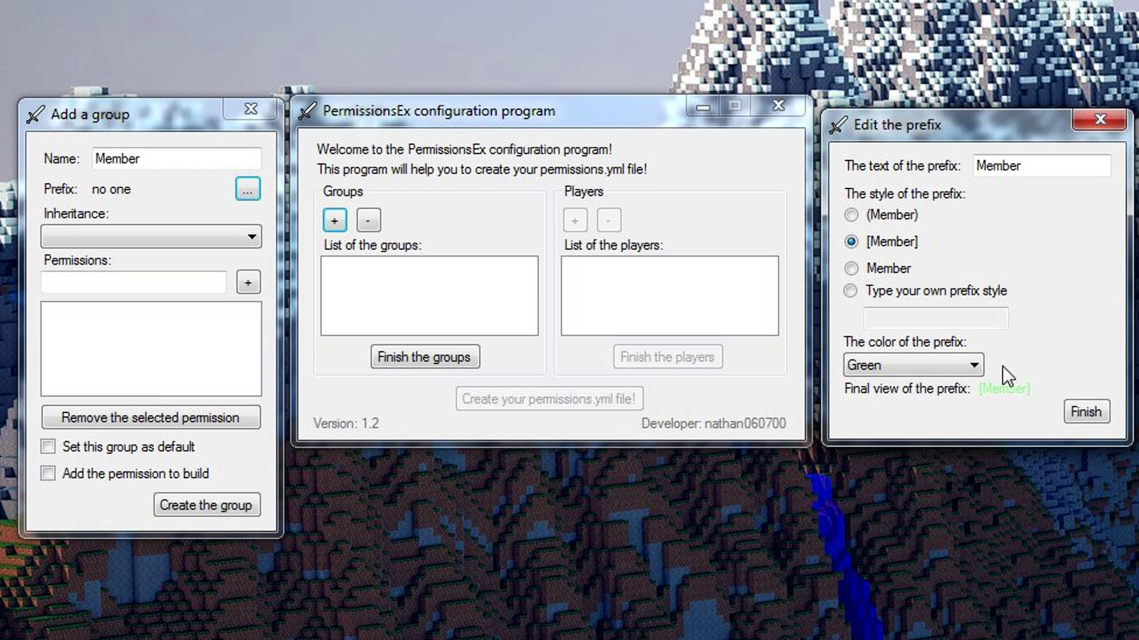
- Give the Member group the custom prefix style "&8[&aMember&8] &r" and finish the prefix
left_click(916, 299)
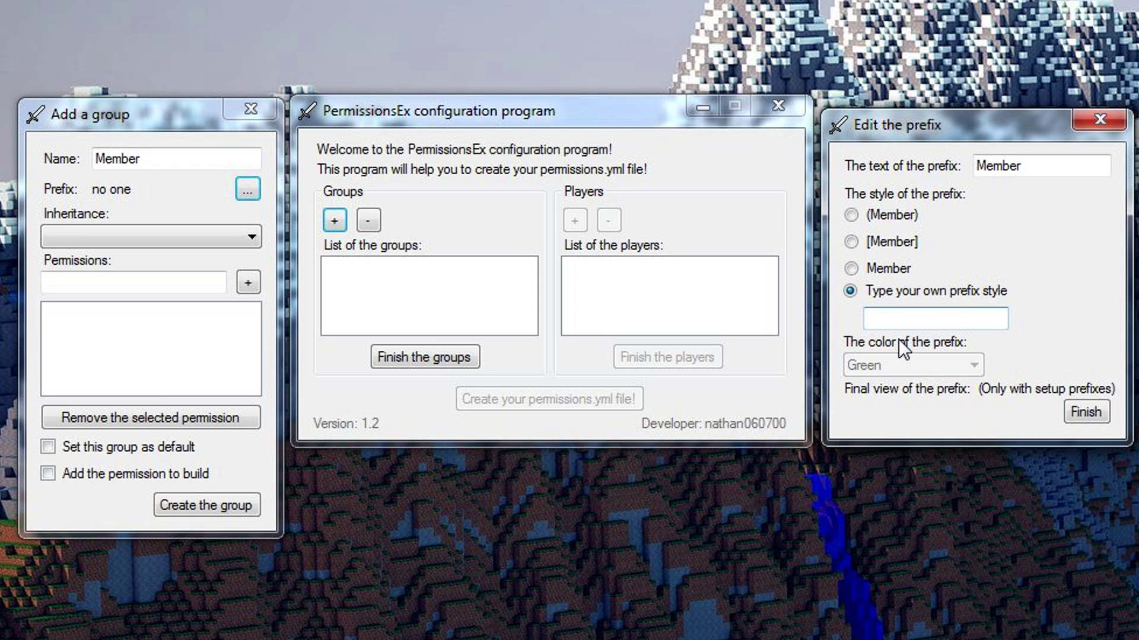
type("&8[&aMember")
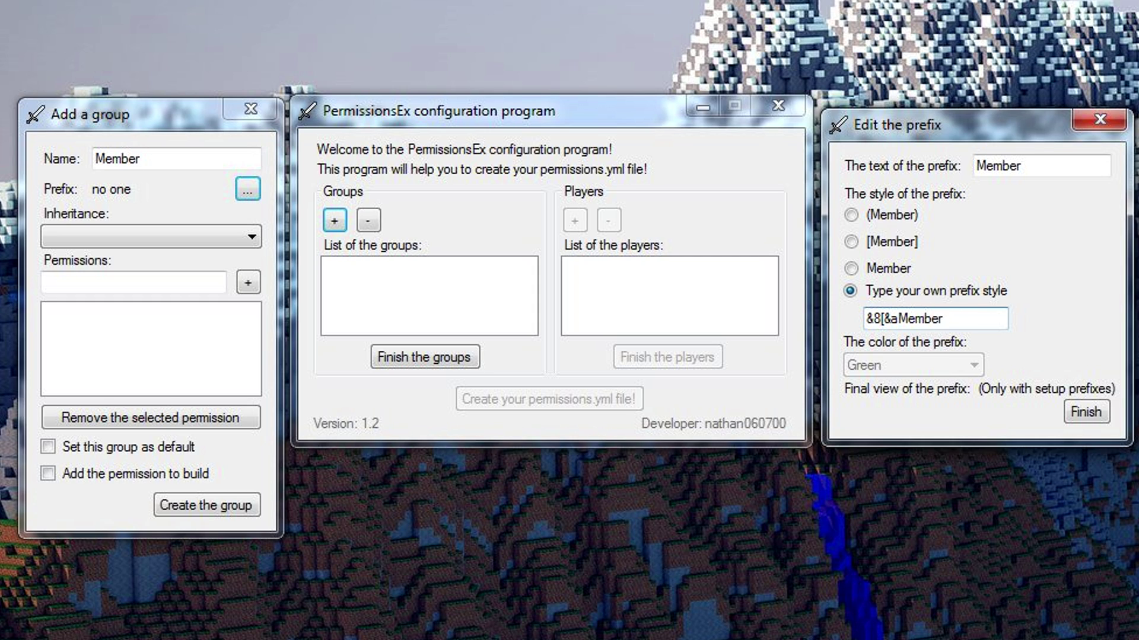
type("&8] &r")
left_click(1086, 411)
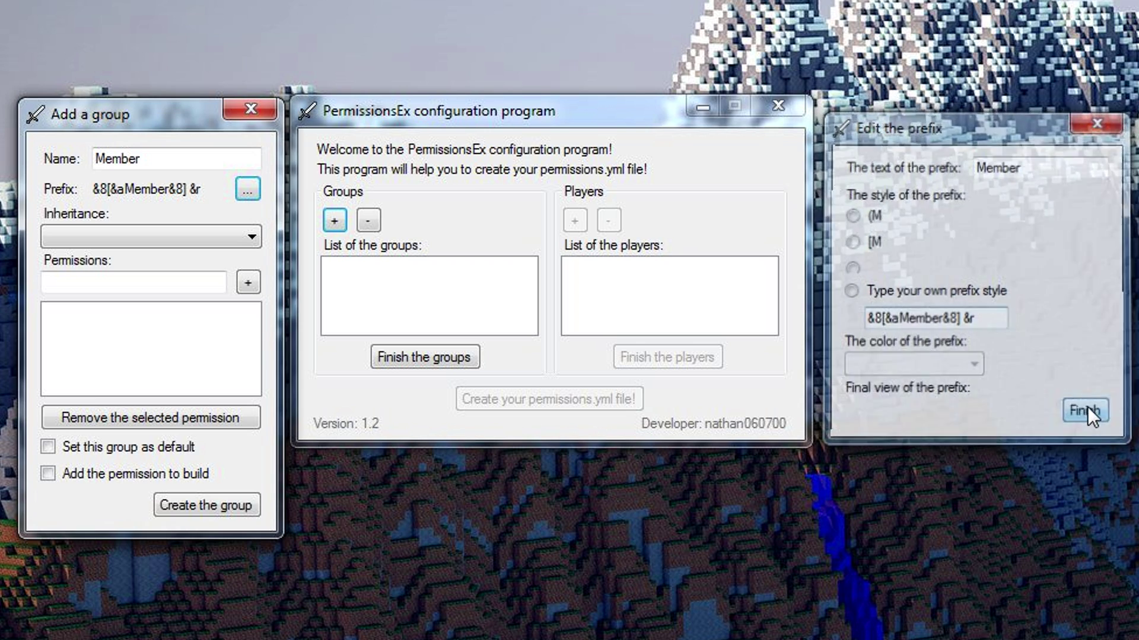
left_click(114, 236)
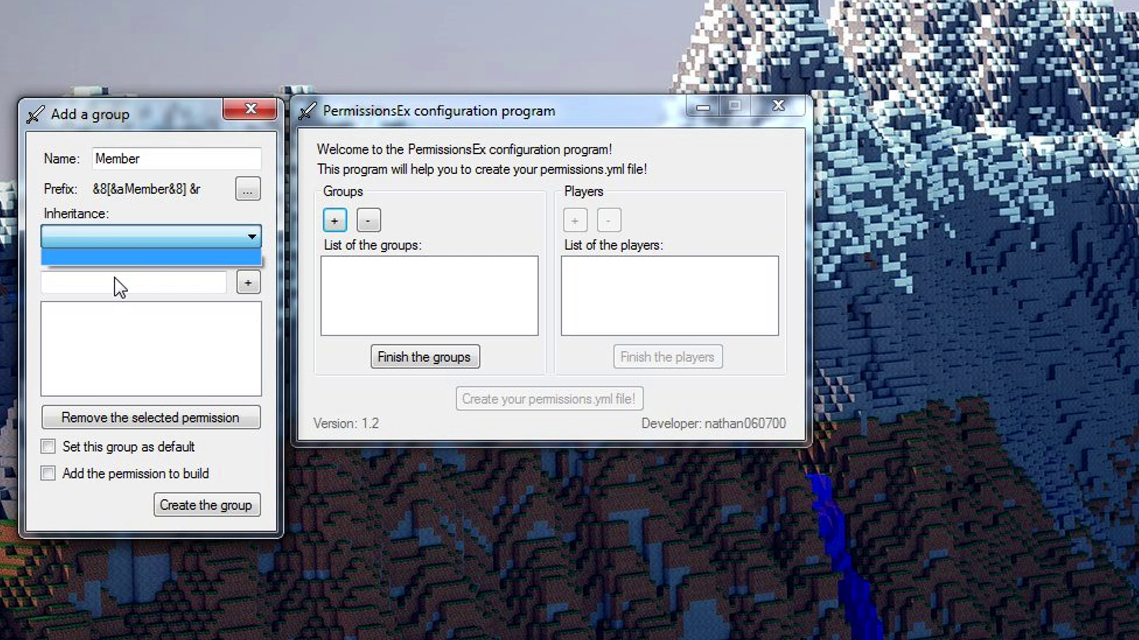
left_click(161, 259)
left_click(169, 246)
left_click(170, 249)
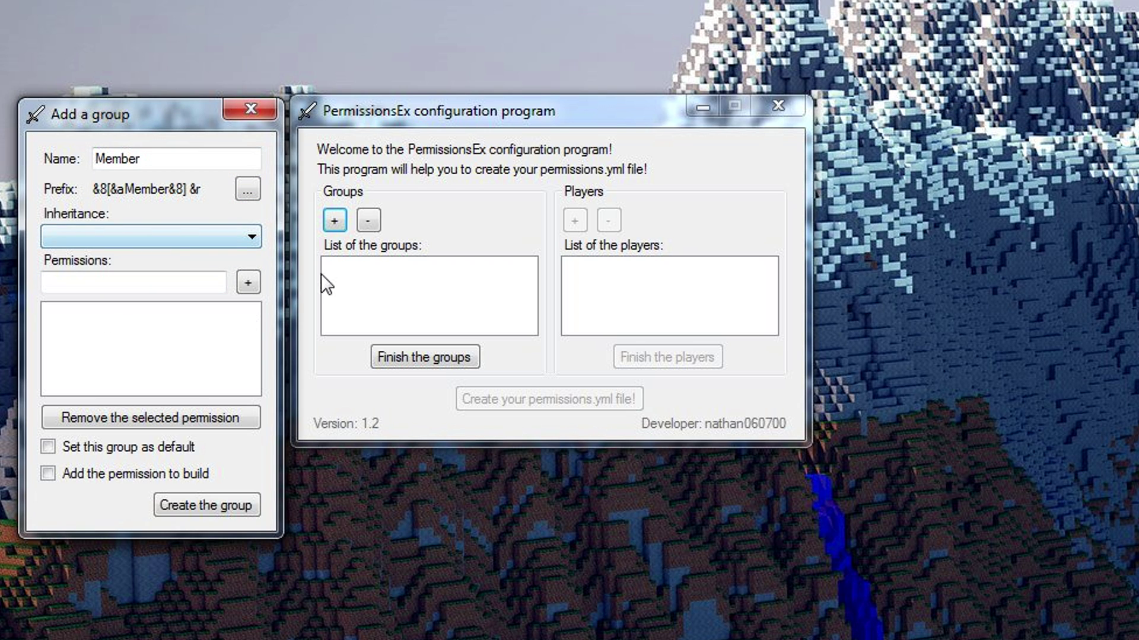
- Add the permissions essentials.balance and essentials.gc to the Member group
left_click(93, 279)
type("essentials.balance")
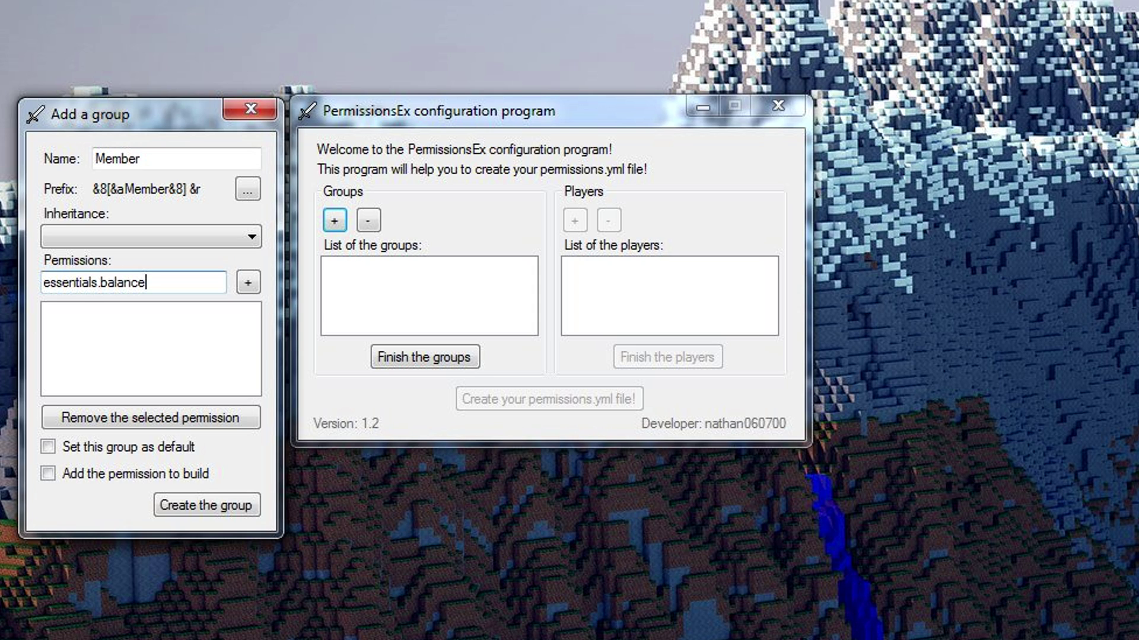
key("Return")
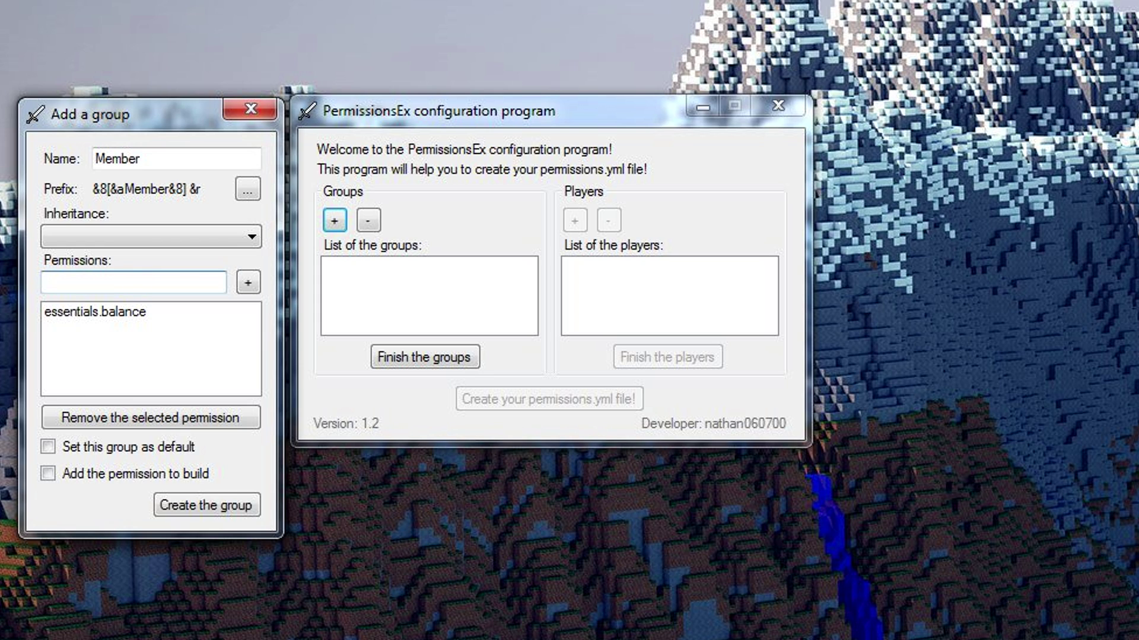
type("essentials.day")
key("BackSpace")
key("BackSpace")
key("BackSpace")
type("gc")
key("Return")
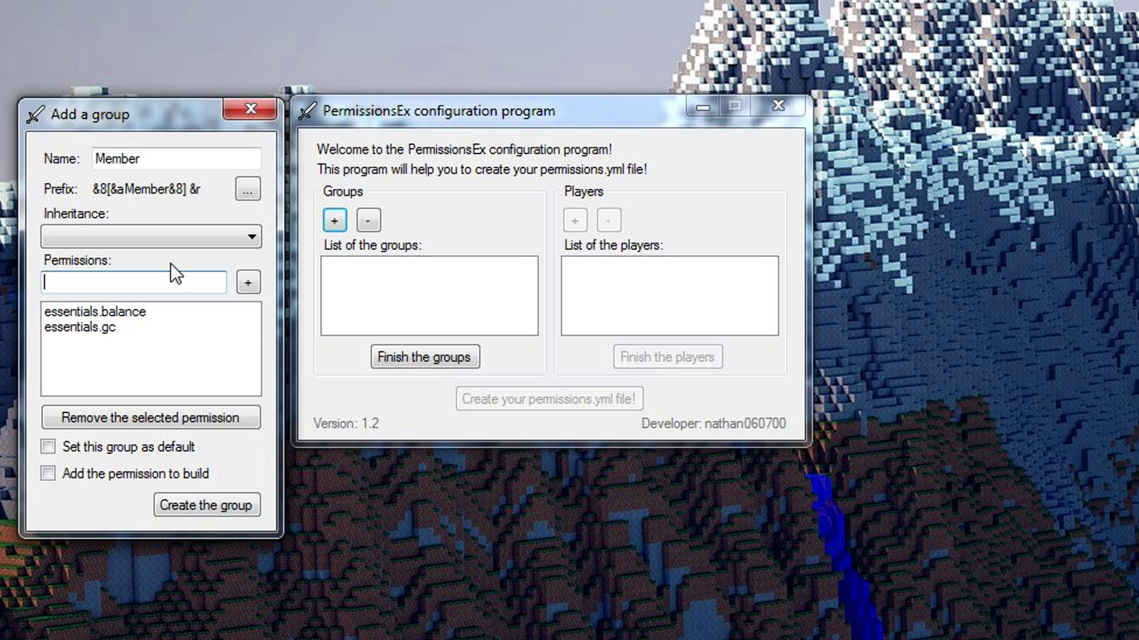
- Make Member the default group with permission to build, and create the group
left_click(91, 450)
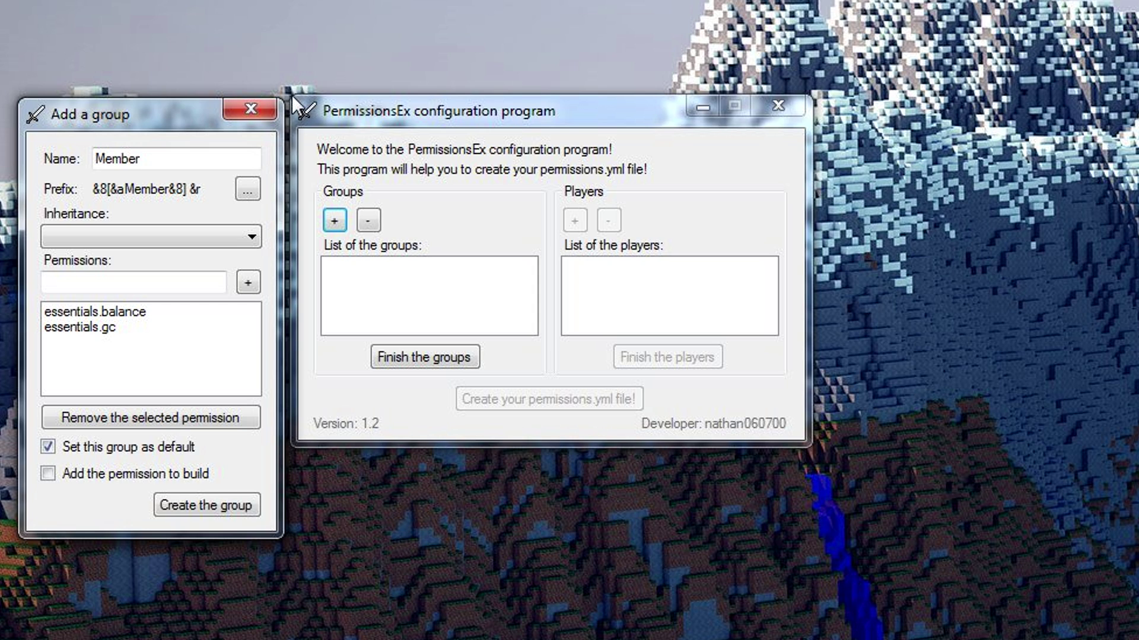
left_click(126, 474)
left_click(174, 512)
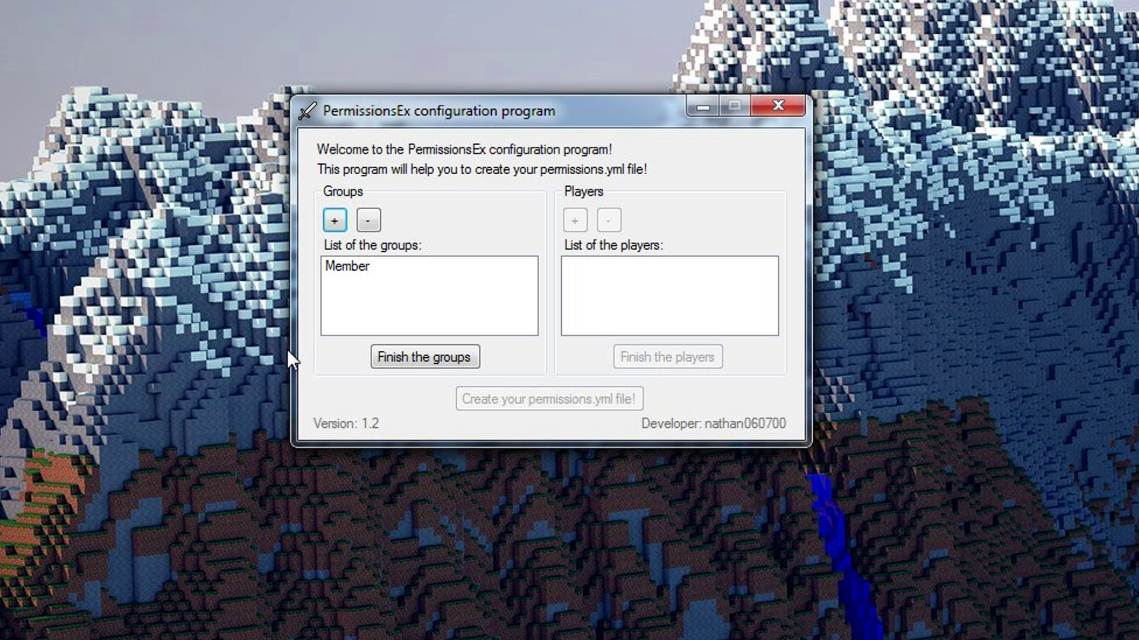
- Start a new group named Mod and give it the [Mod] prefix style with the color Dark purple
left_click(335, 219)
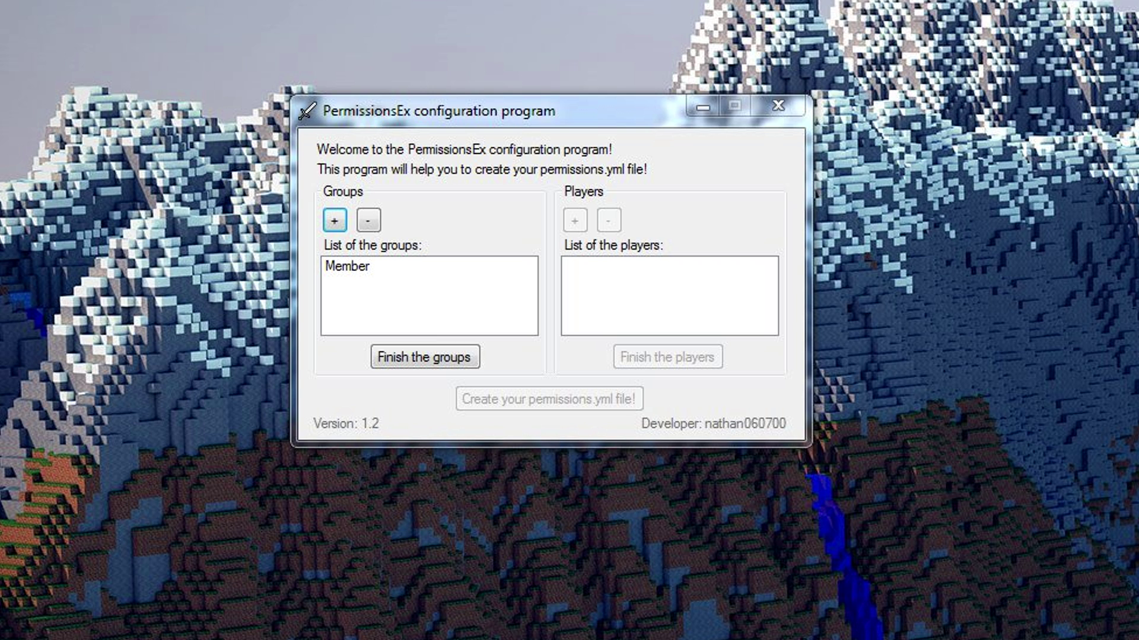
left_click_drag(0, 6, 208, 26)
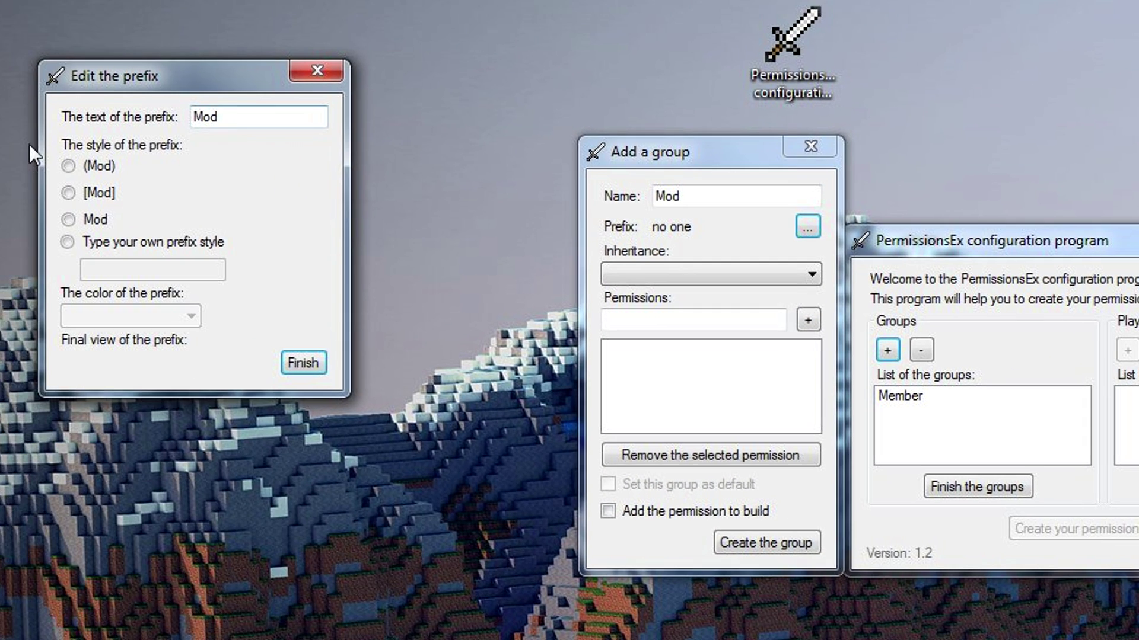
left_click(95, 197)
left_click(129, 322)
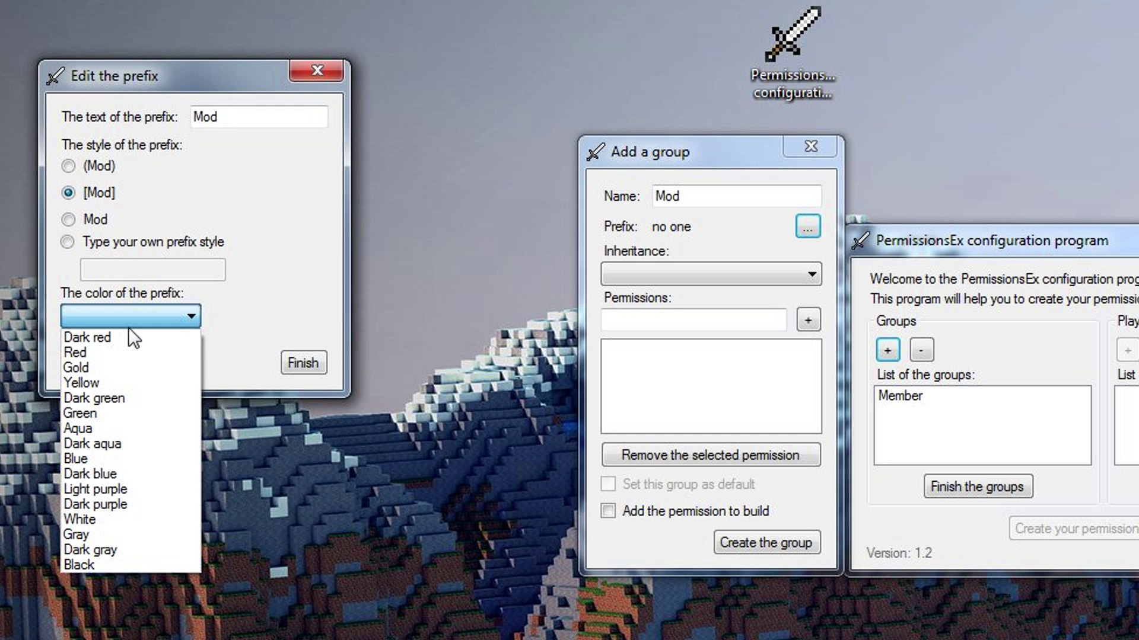
scroll(108, 421, "up", 3)
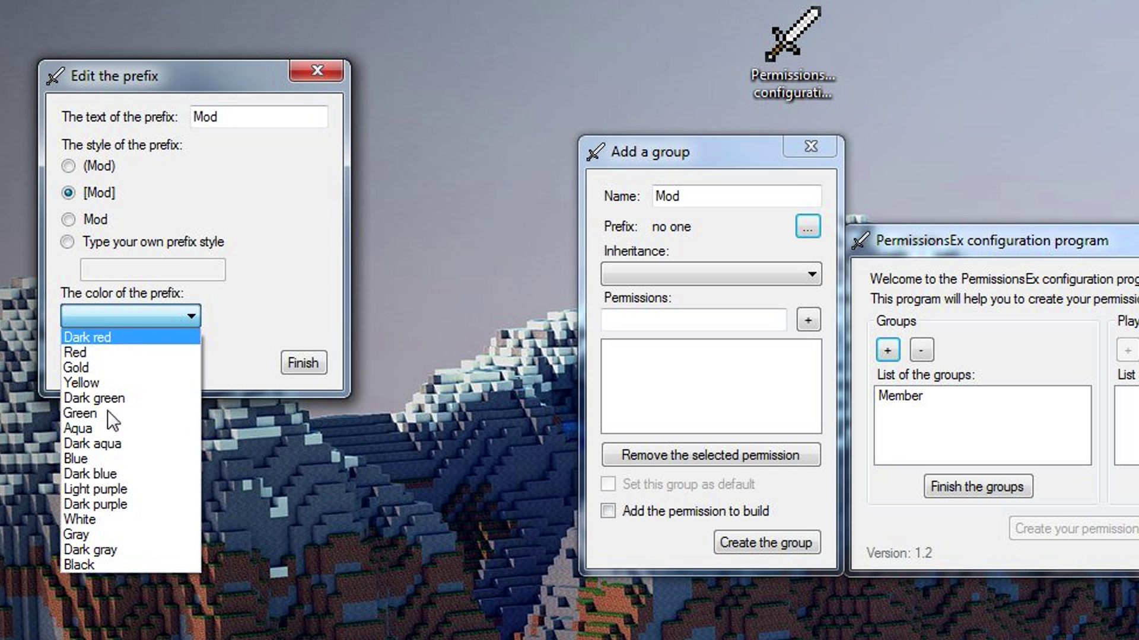
left_click(129, 505)
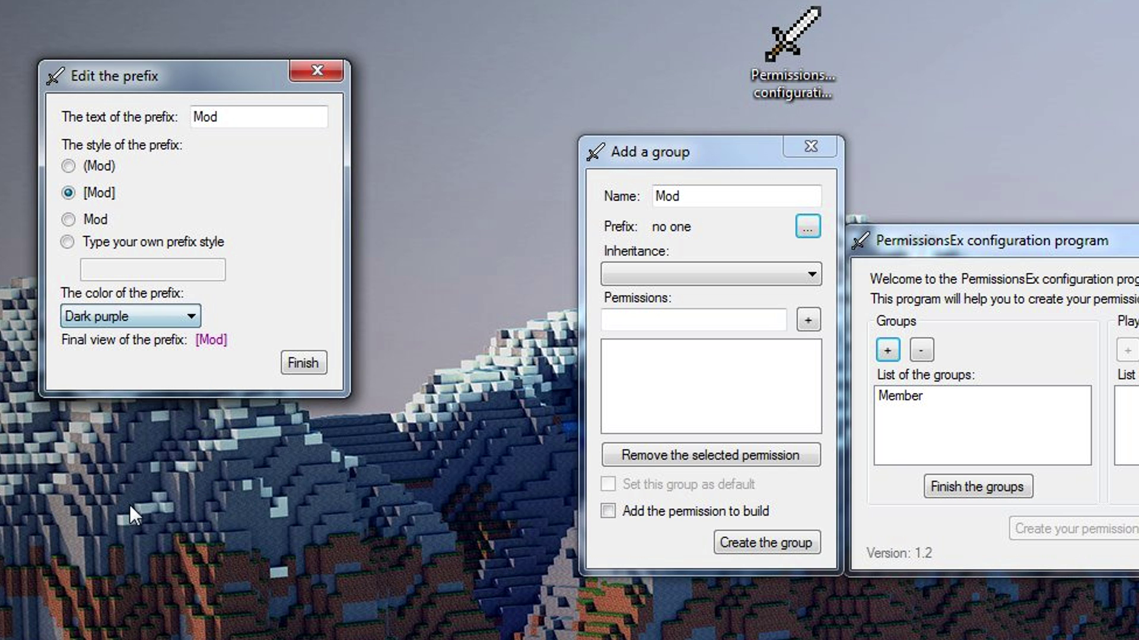
- Try Light purple as the Mod prefix color, set it back to Dark purple and finish the prefix
left_click(131, 316)
left_click(287, 324)
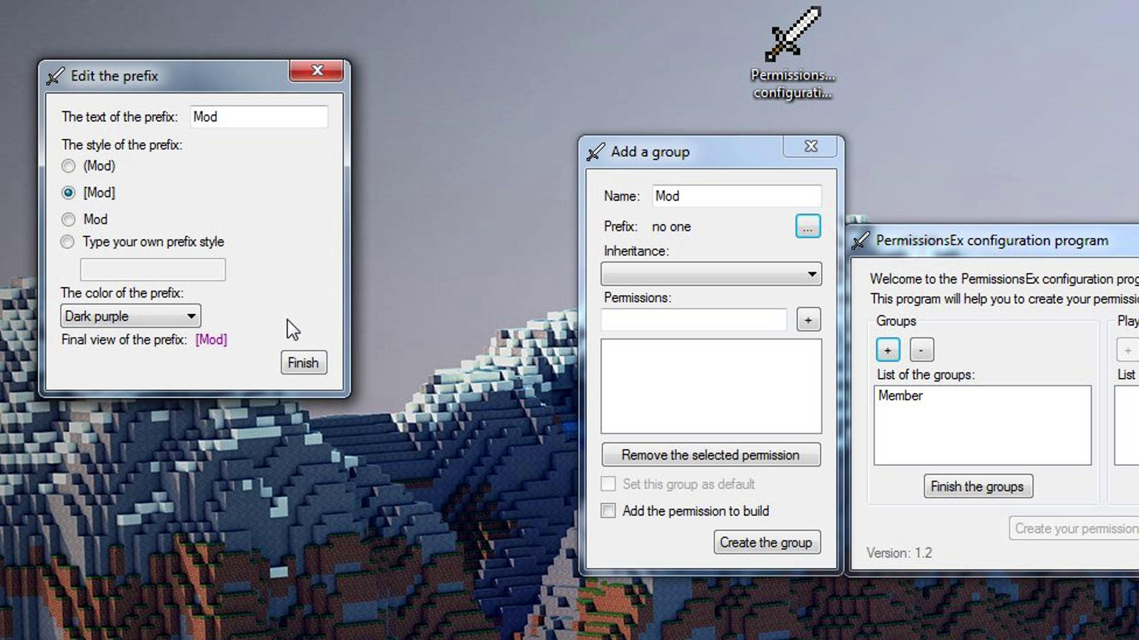
left_click(108, 313)
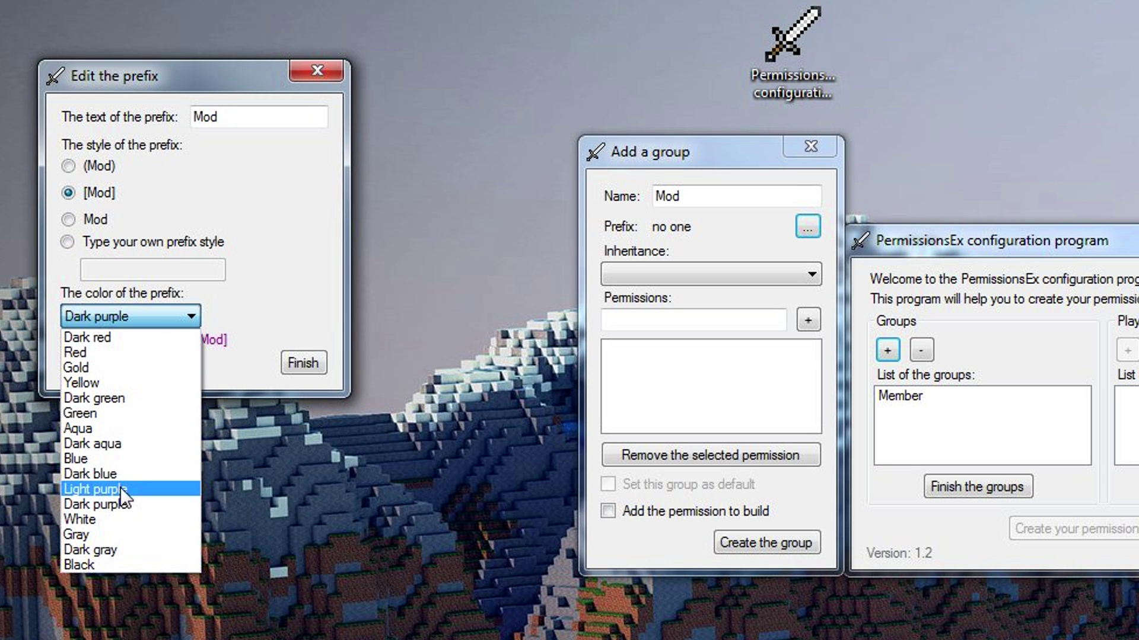
left_click(120, 488)
left_click(164, 322)
left_click(126, 502)
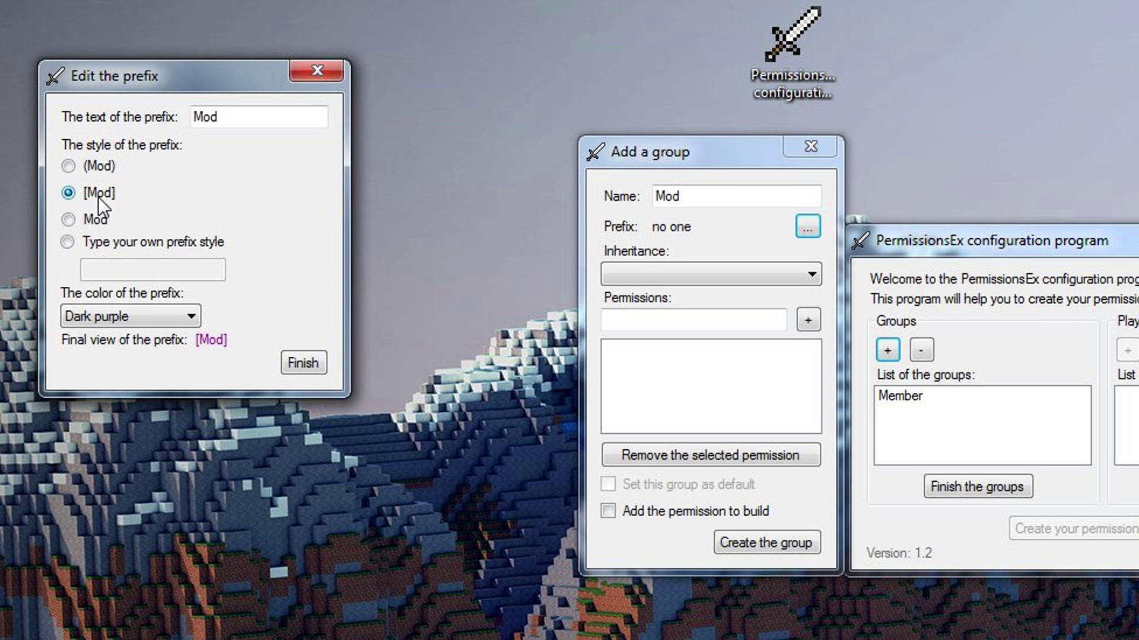
left_click(293, 360)
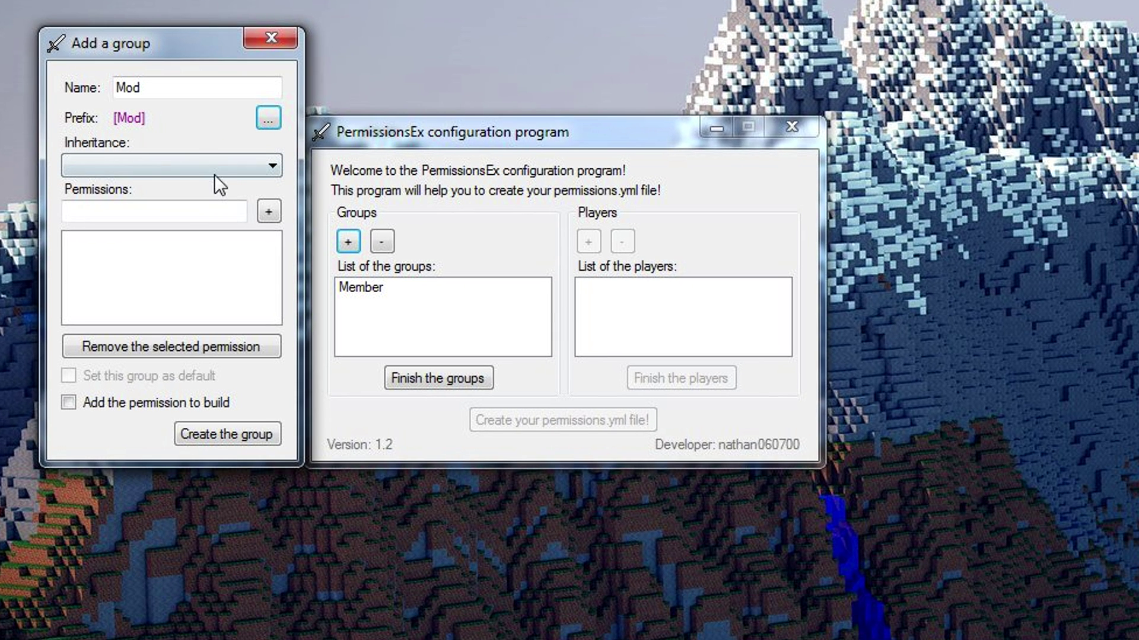
- Make the Mod group inherit from Member and add the permissions essentials.ban and essentials.mute
left_click(218, 165)
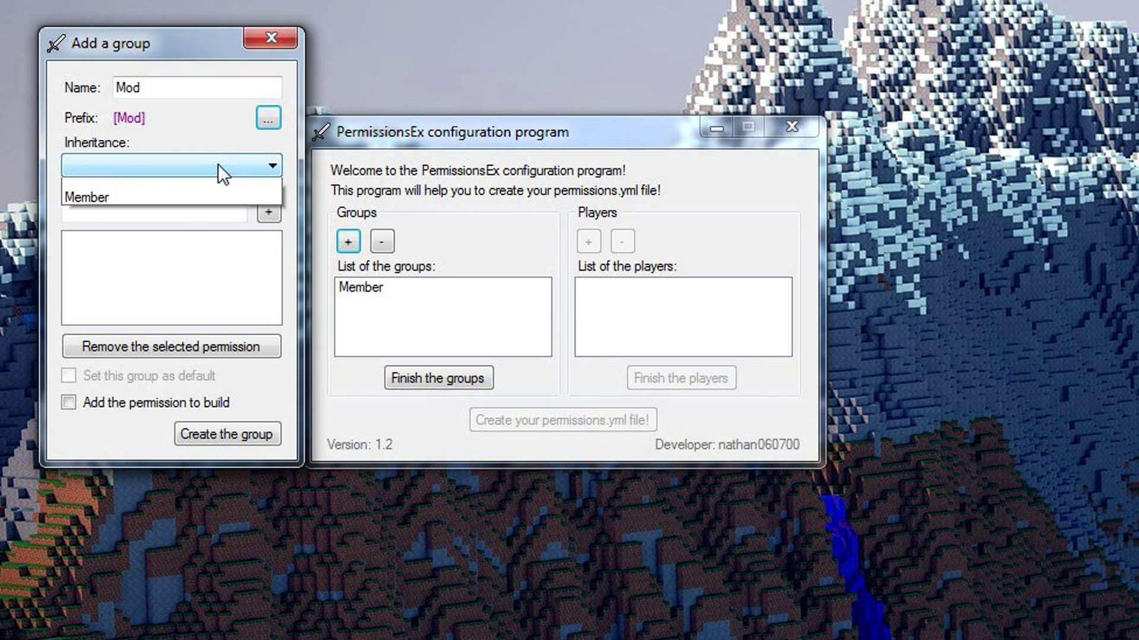
left_click(104, 201)
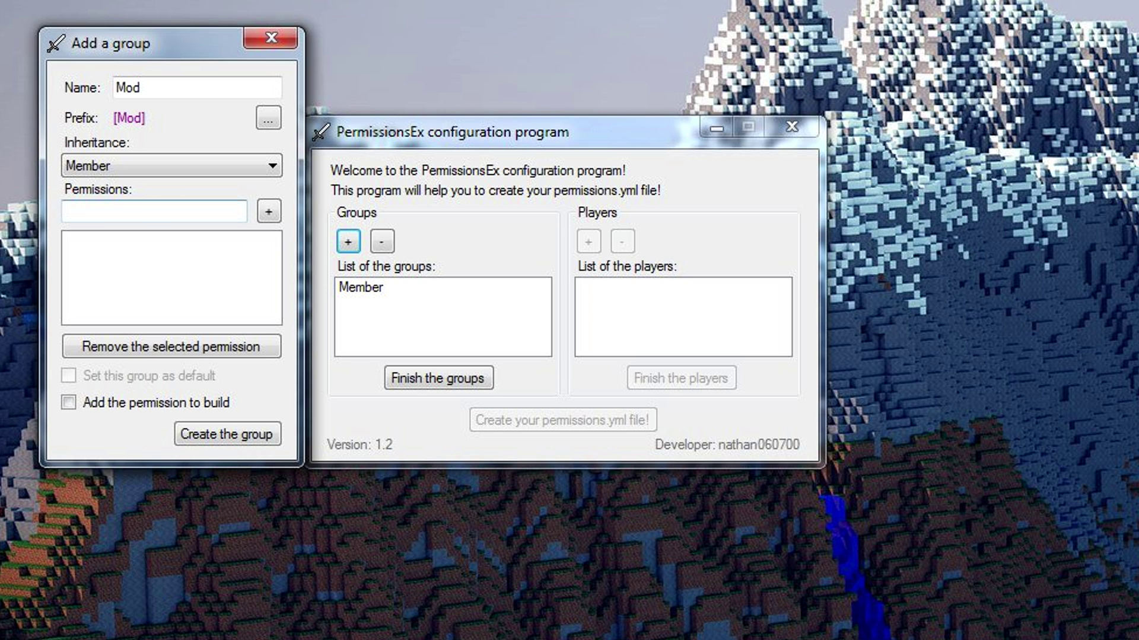
left_click(155, 211)
type("essnei")
key("BackSpace")
key("BackSpace")
key("BackSpace")
type("entials.ban")
key("Return")
type("e")
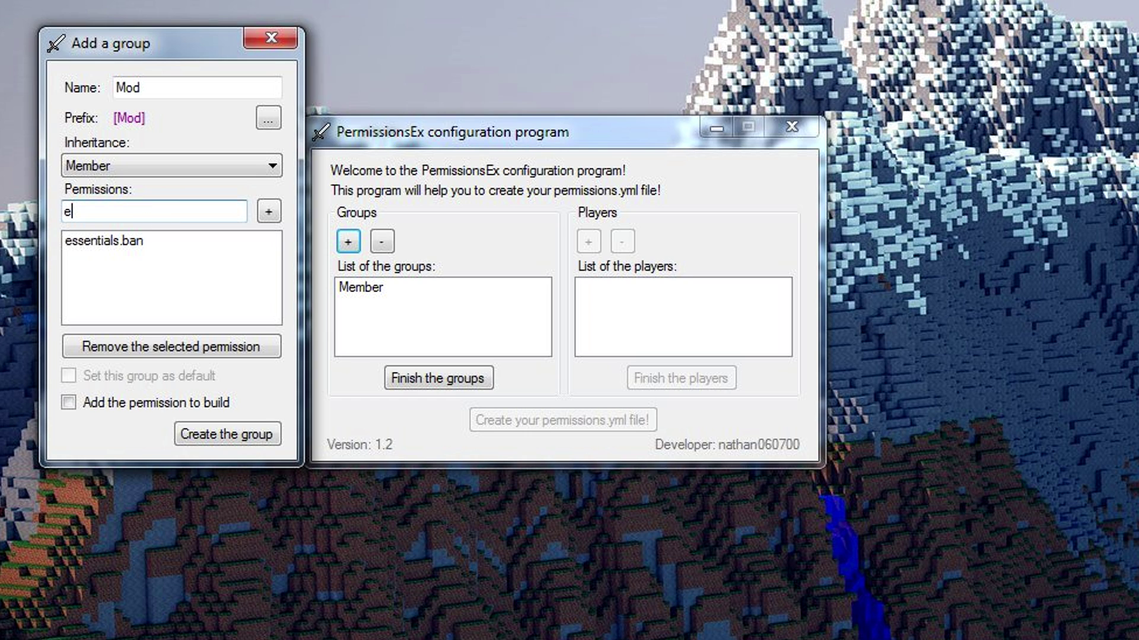
type("ssentials.mute")
key("Return")
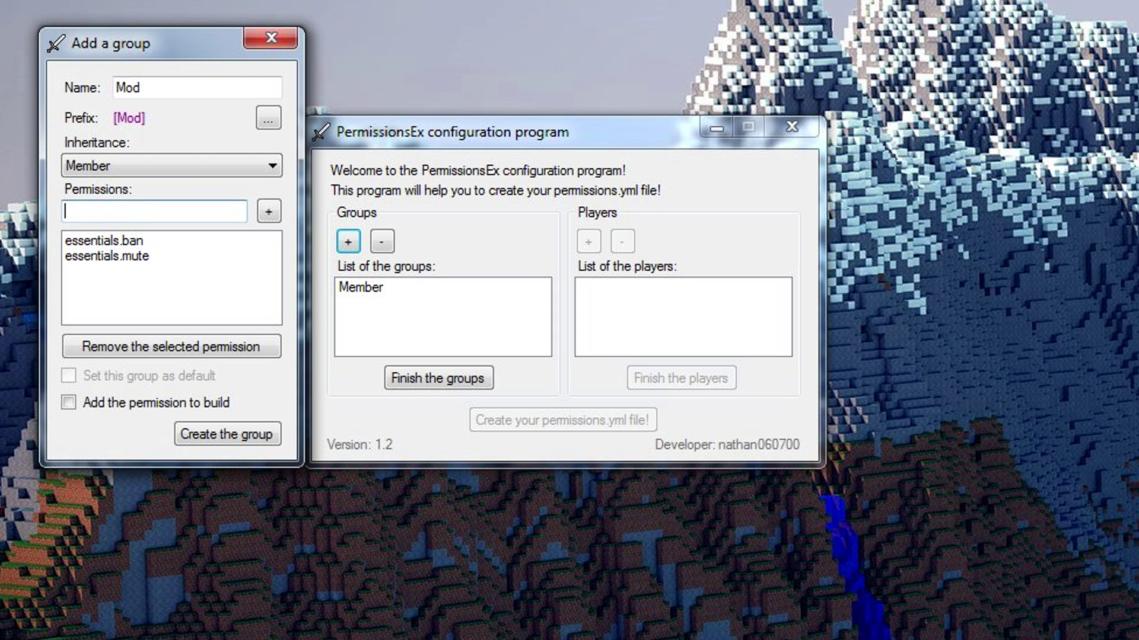
- Create the Mod group with permission to build and finish the groups
left_click(112, 402)
left_click(210, 435)
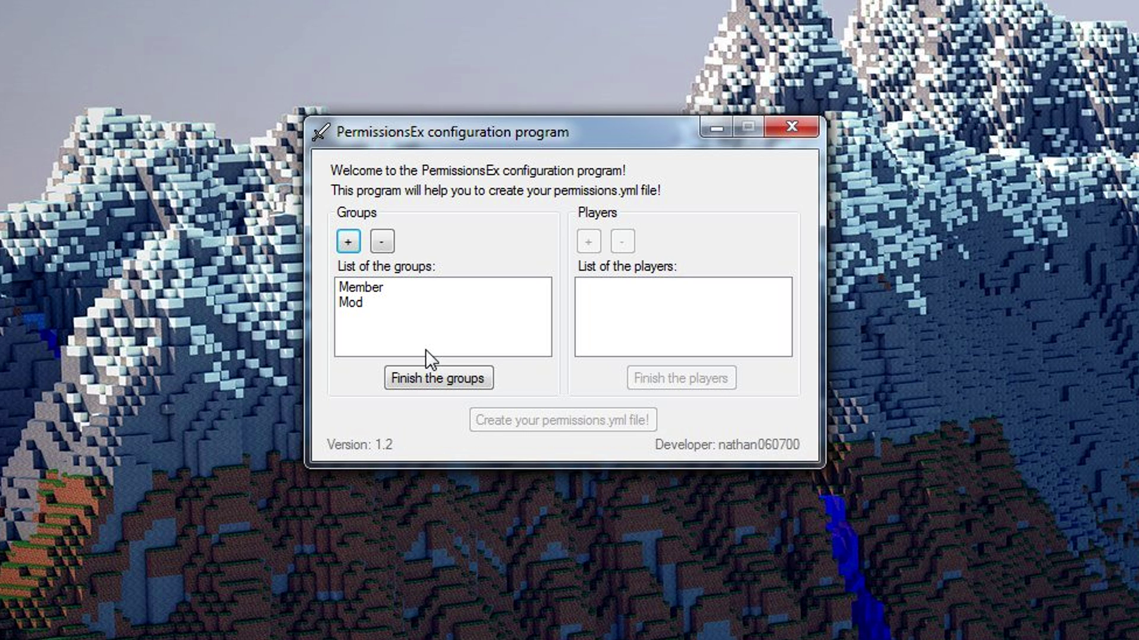
left_click(466, 387)
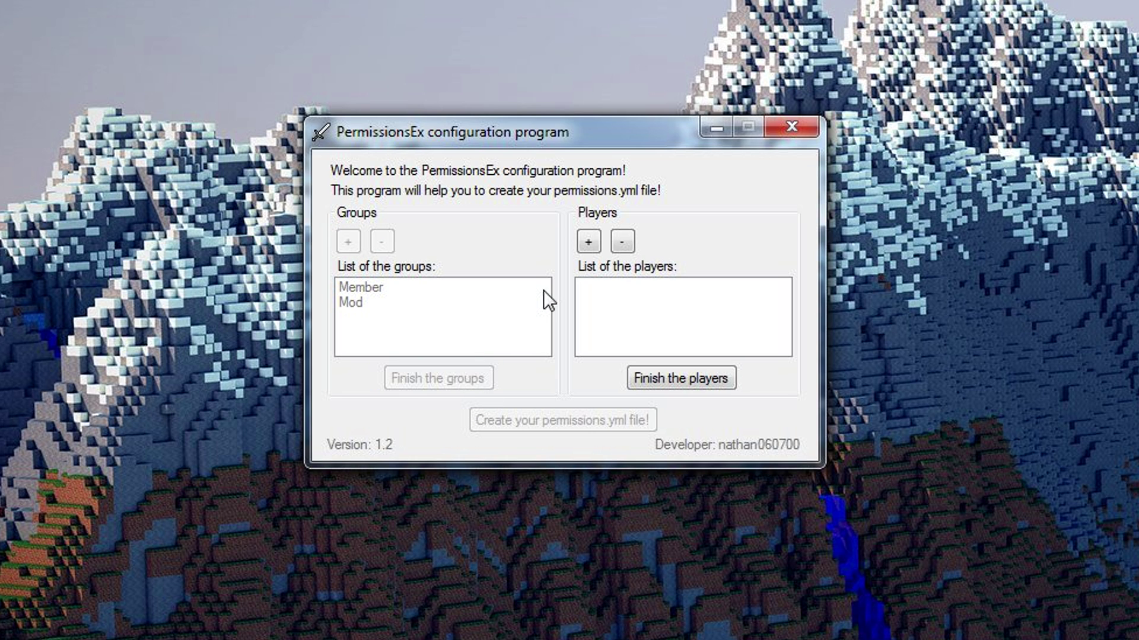
- Start a new player entry, enter the player's username and assign the player to the Mod group
left_click(588, 241)
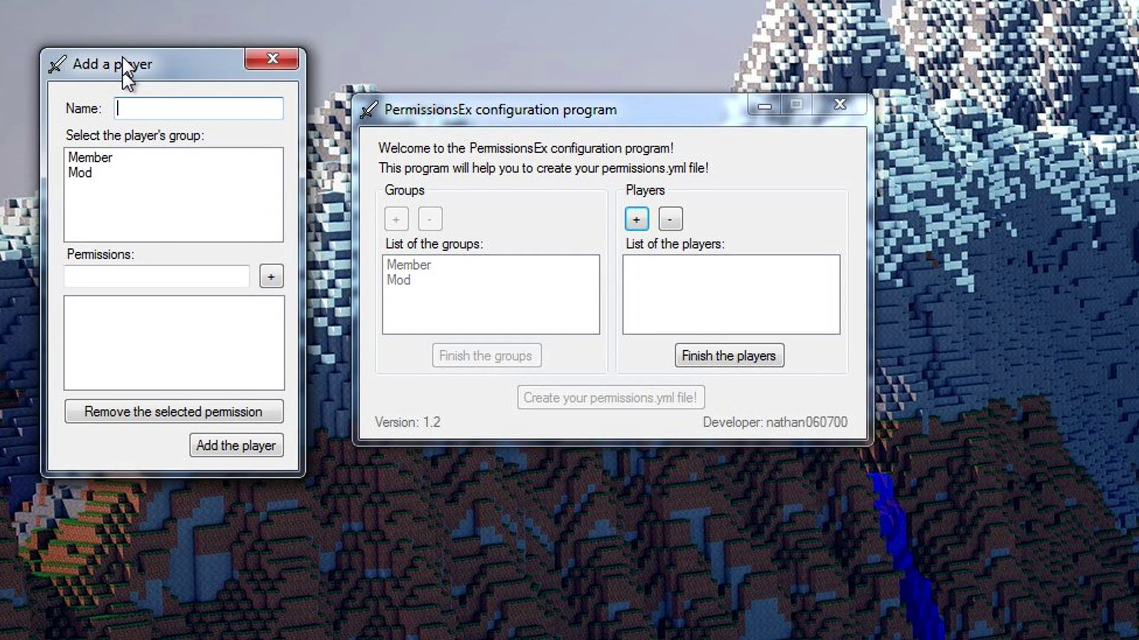
left_click(128, 76)
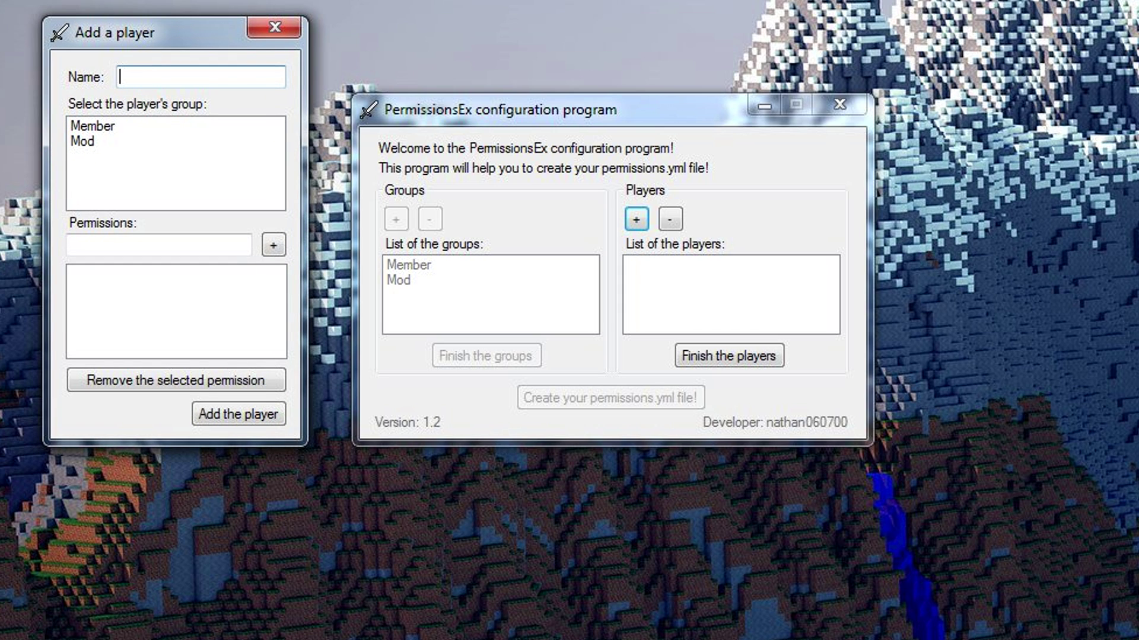
type("0ce")
left_click(81, 140)
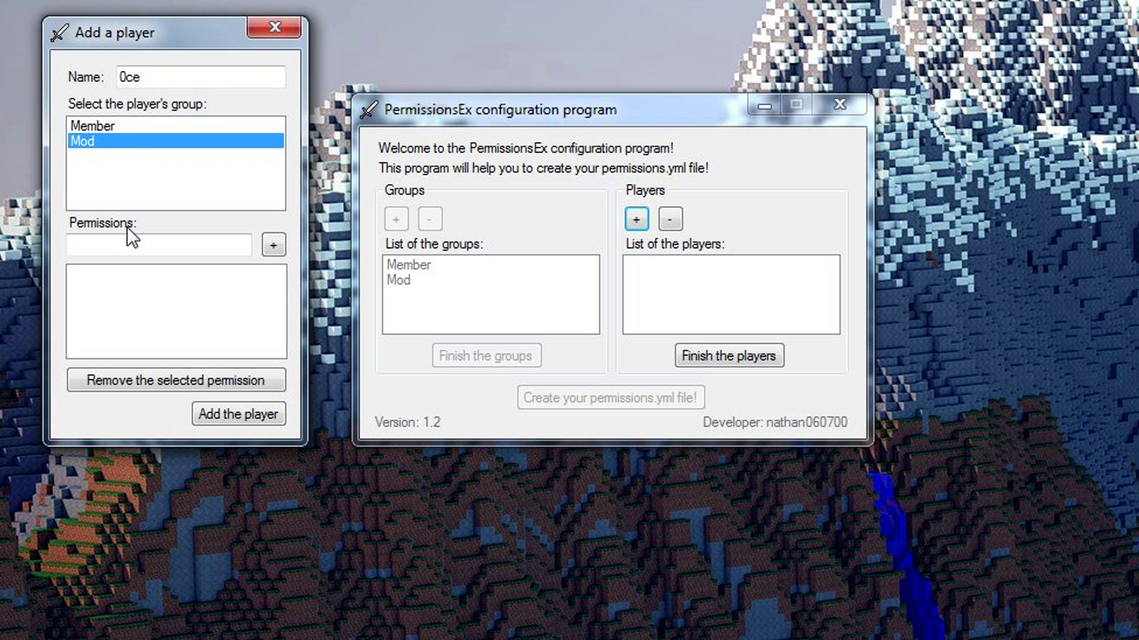
- Give the player the extra permission essentials.heal and add the player to the list
left_click(128, 245)
type("essentials.hael")
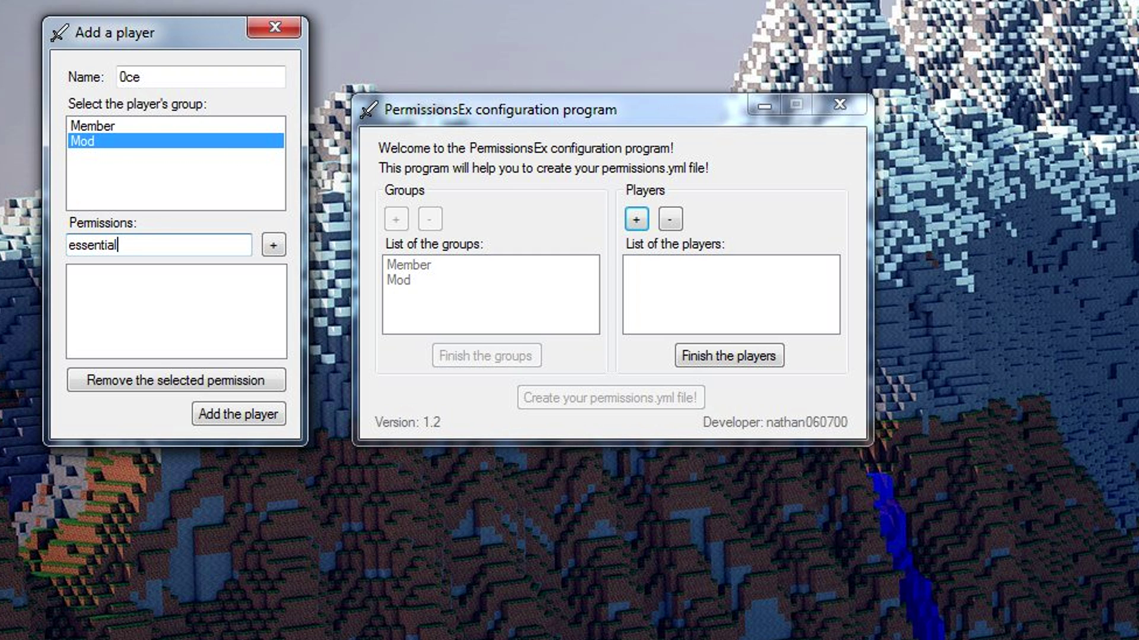
key("BackSpace")
key("BackSpace")
key("BackSpace")
type("eal")
key("Return")
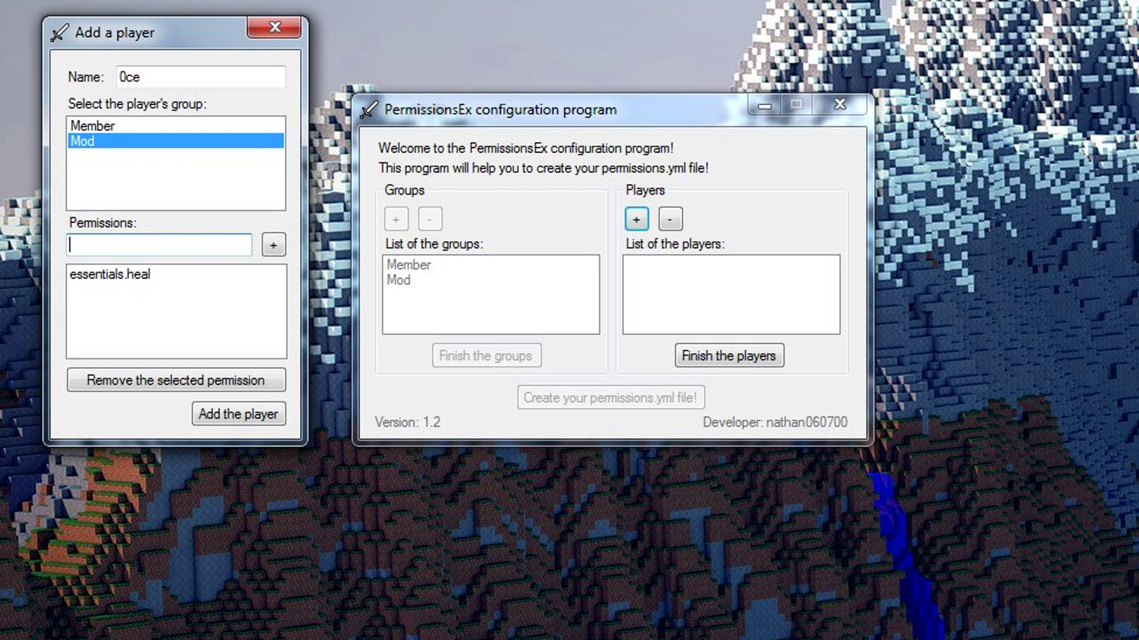
left_click(243, 418)
left_click(663, 265)
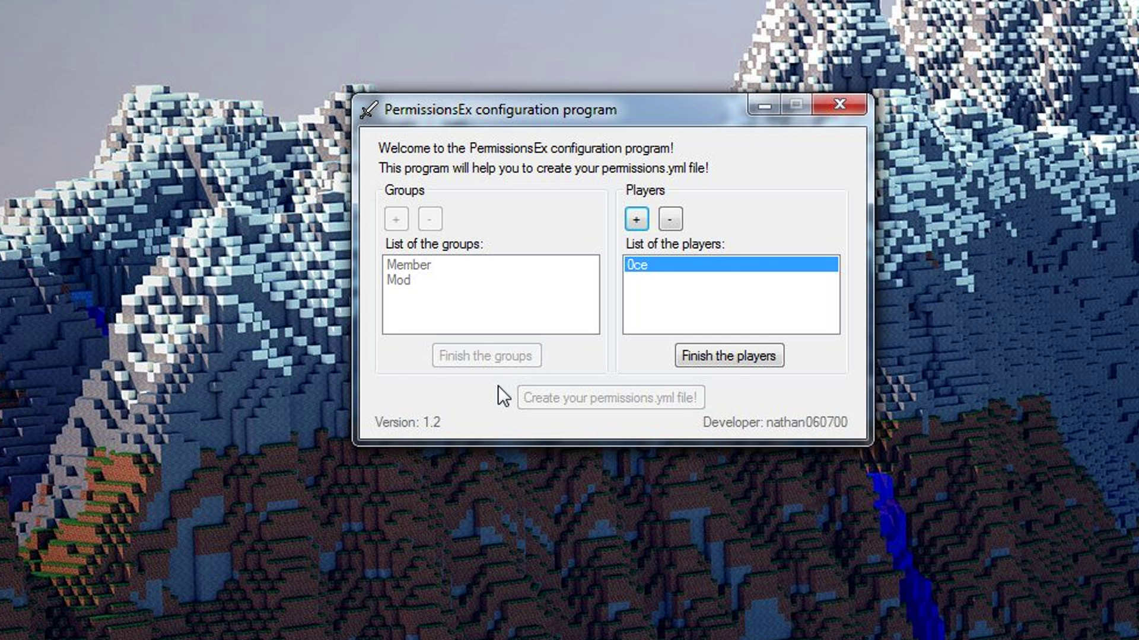
- Finish the players and save the generated file as permissions.yml on the Desktop
left_click(728, 354)
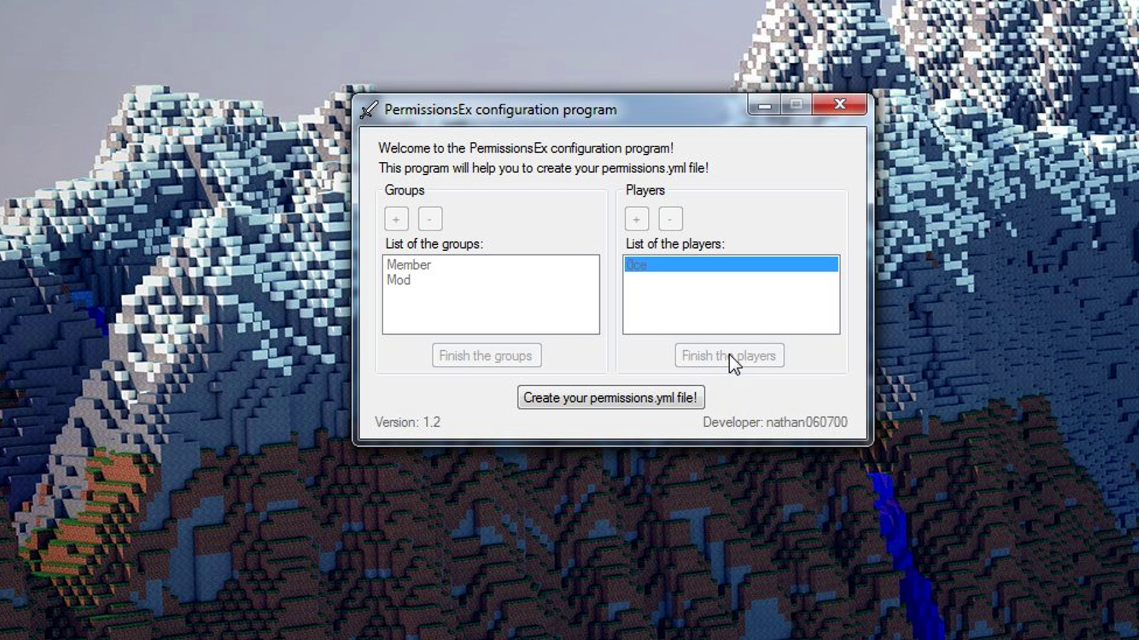
left_click(652, 396)
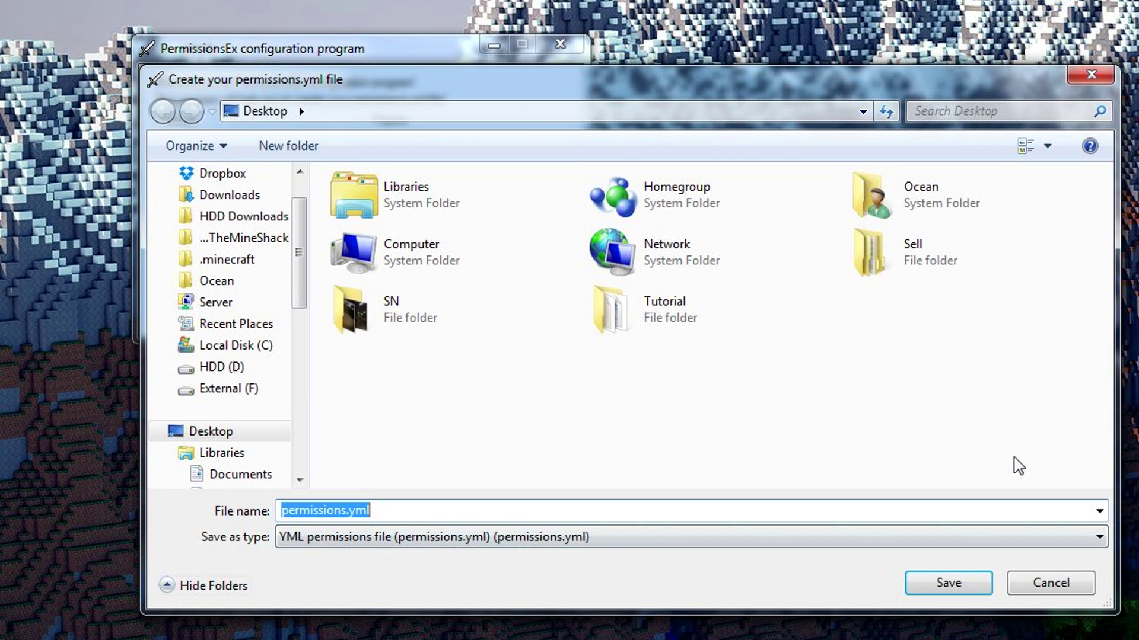
left_click(966, 590)
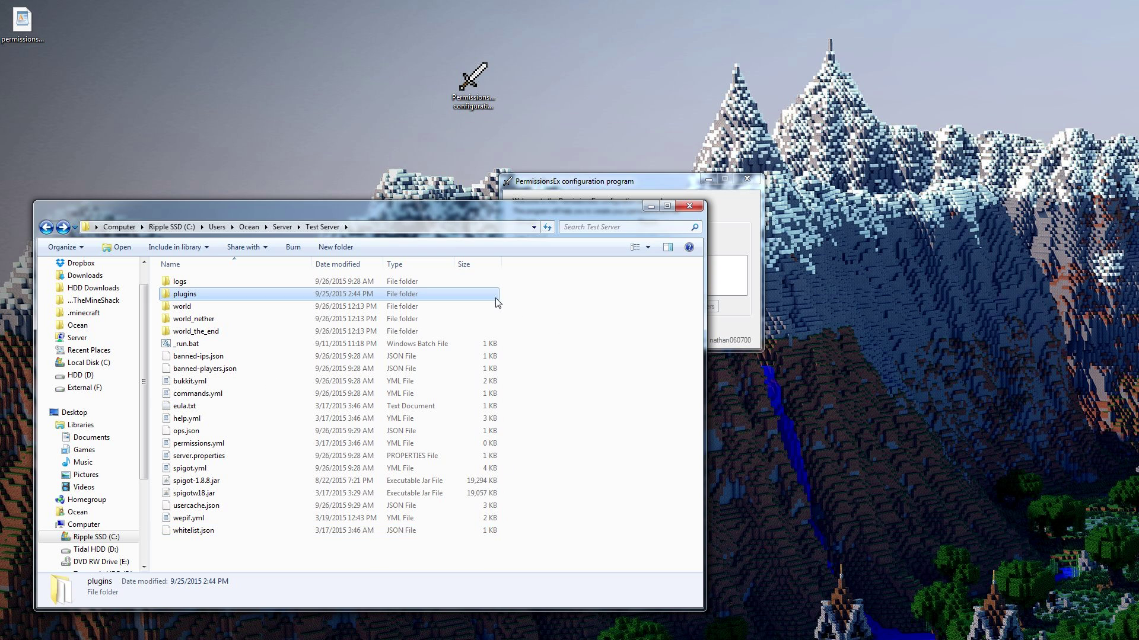
left_click(259, 310)
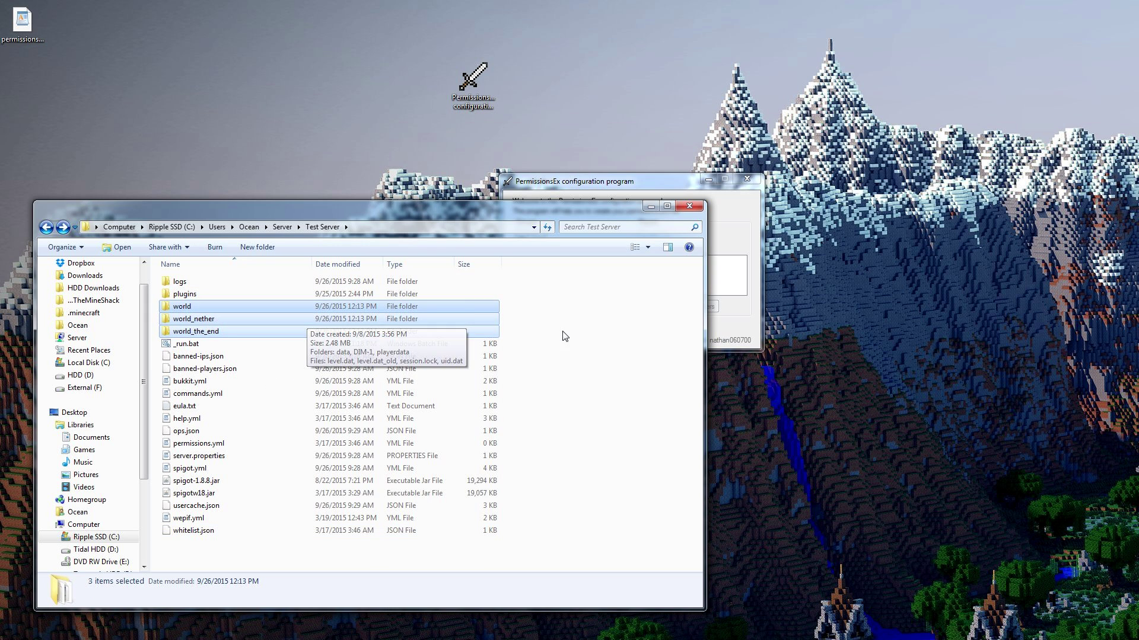
left_click(255, 309, "ctrl")
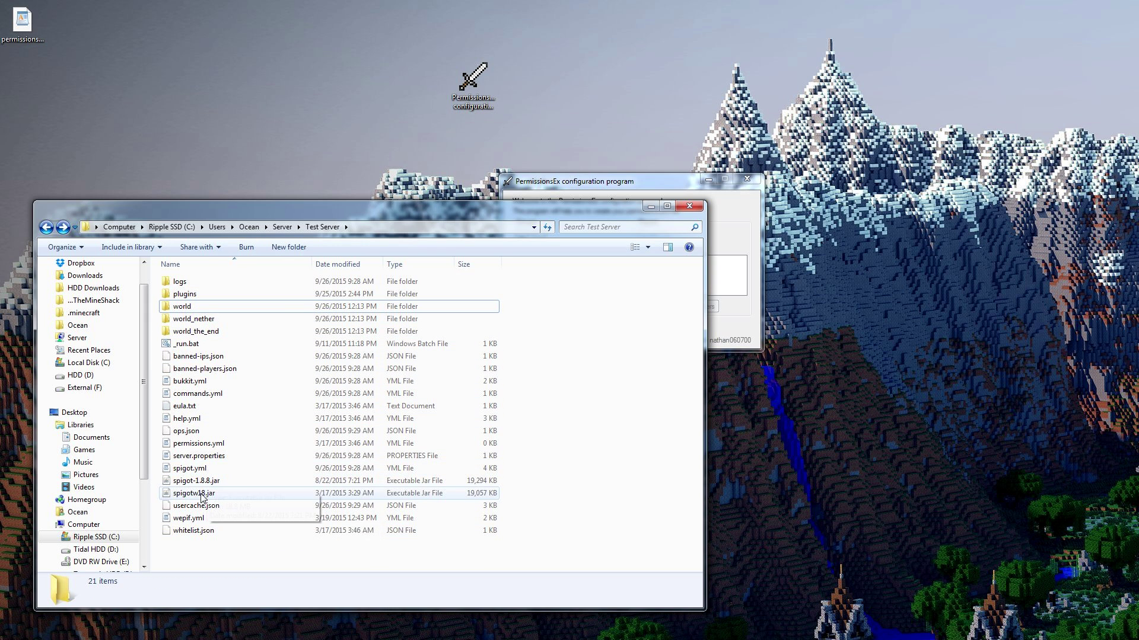
left_click(278, 493)
left_click(278, 479)
- Move permissions.yml from the desktop into the server's plugins/PermissionsEx folder, replacing the existing file
double_click(261, 295)
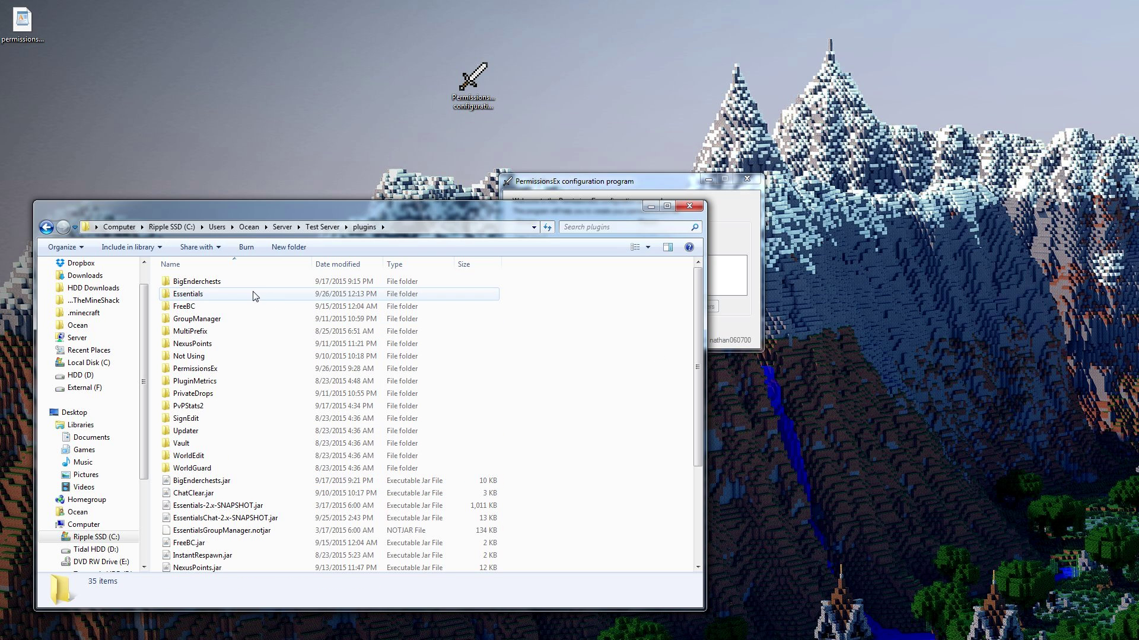
double_click(196, 368)
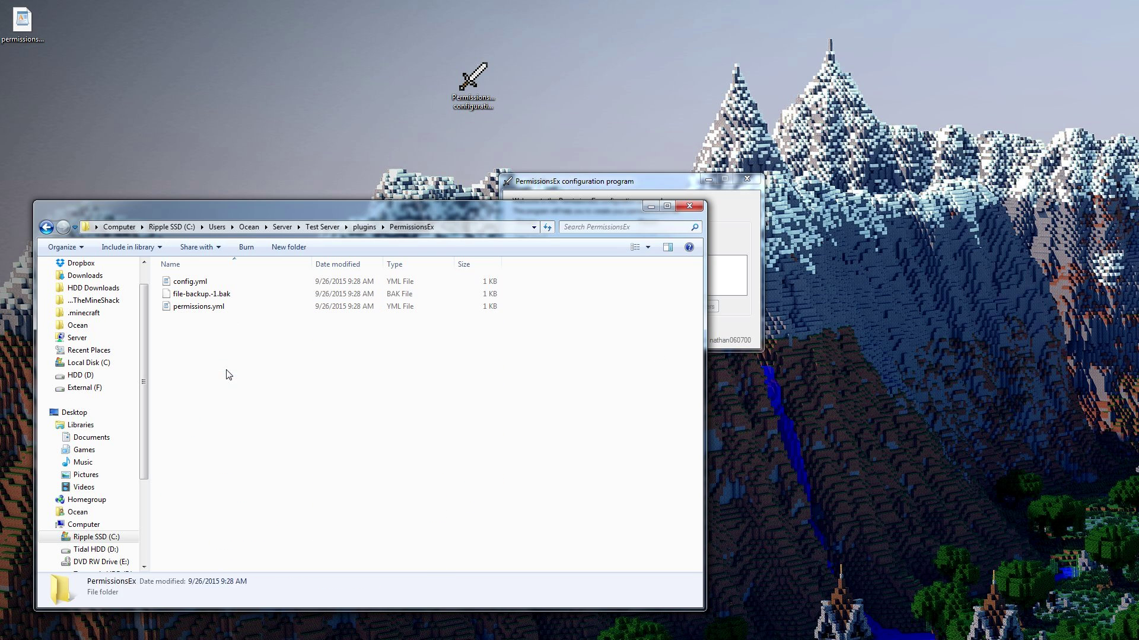
left_click(198, 307)
left_click_drag(22, 21, 323, 377)
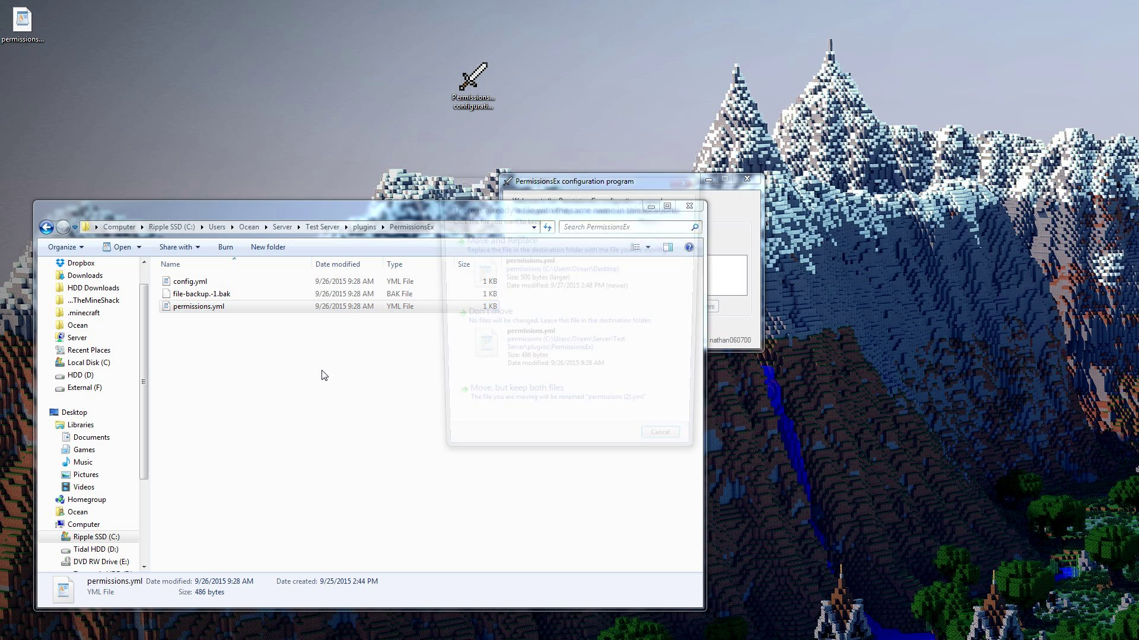
left_click(496, 275)
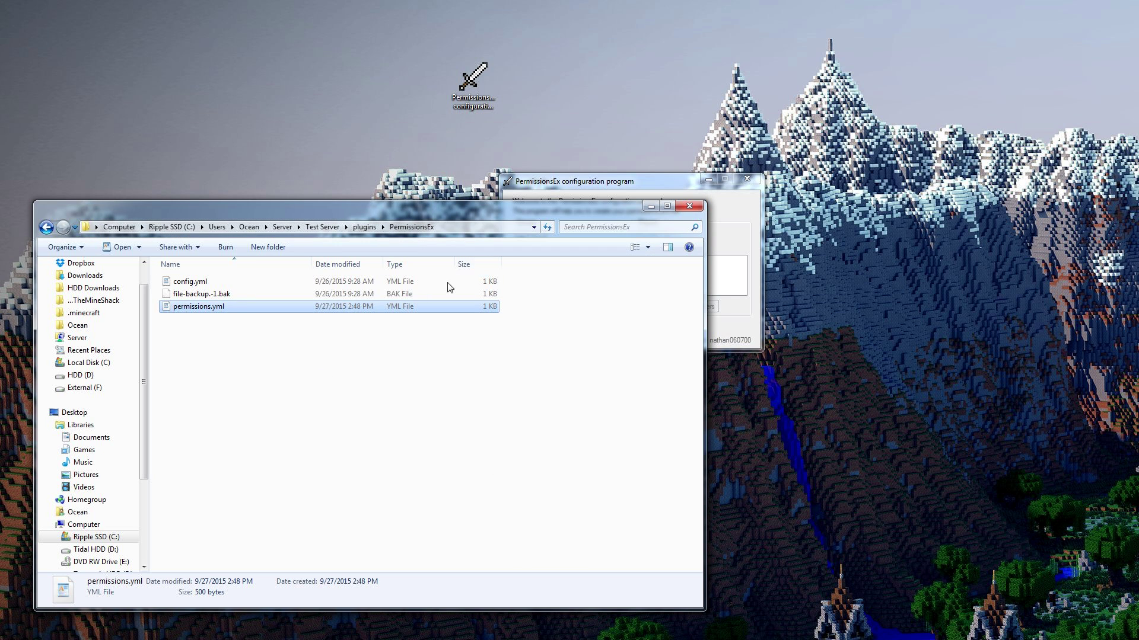
- Start the server with _run.bat from the Test Server folder and close the PermissionsEx configuration program
key("BackSpace")
key("BackSpace")
double_click(279, 343)
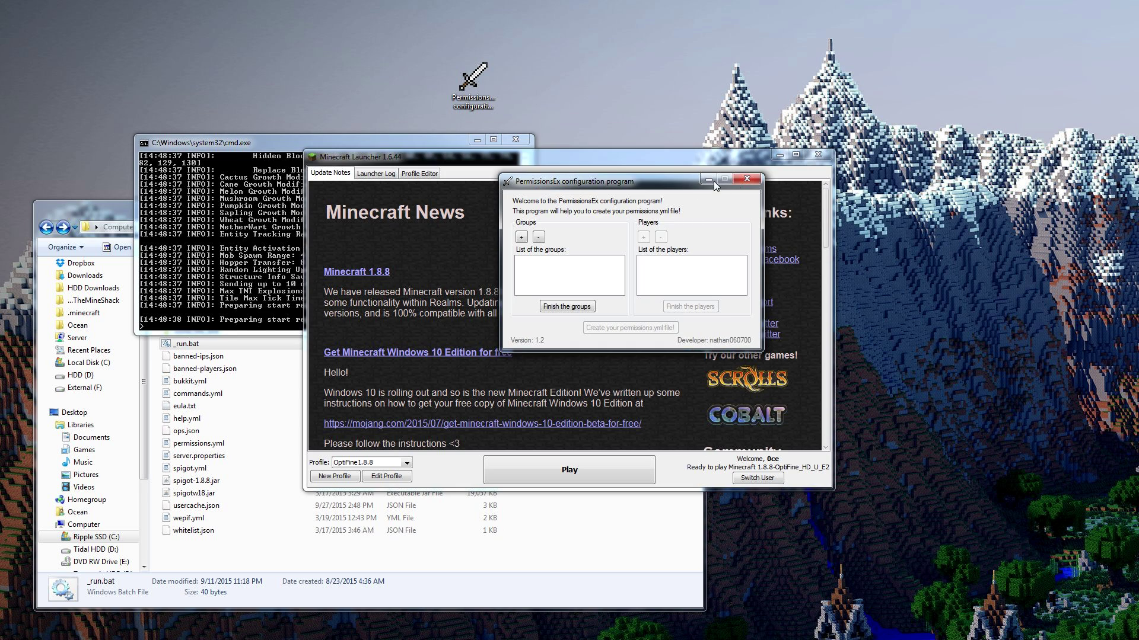
left_click(738, 179)
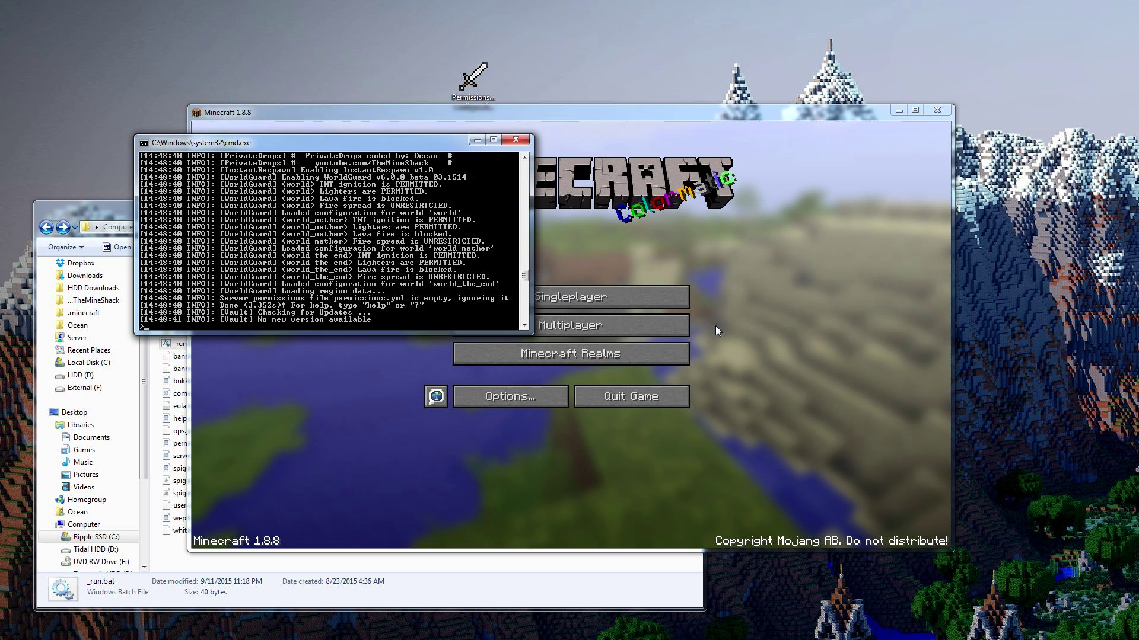
- Switch to Minecraft 1.8.8 and join the multiplayer server named Local
left_click(675, 325)
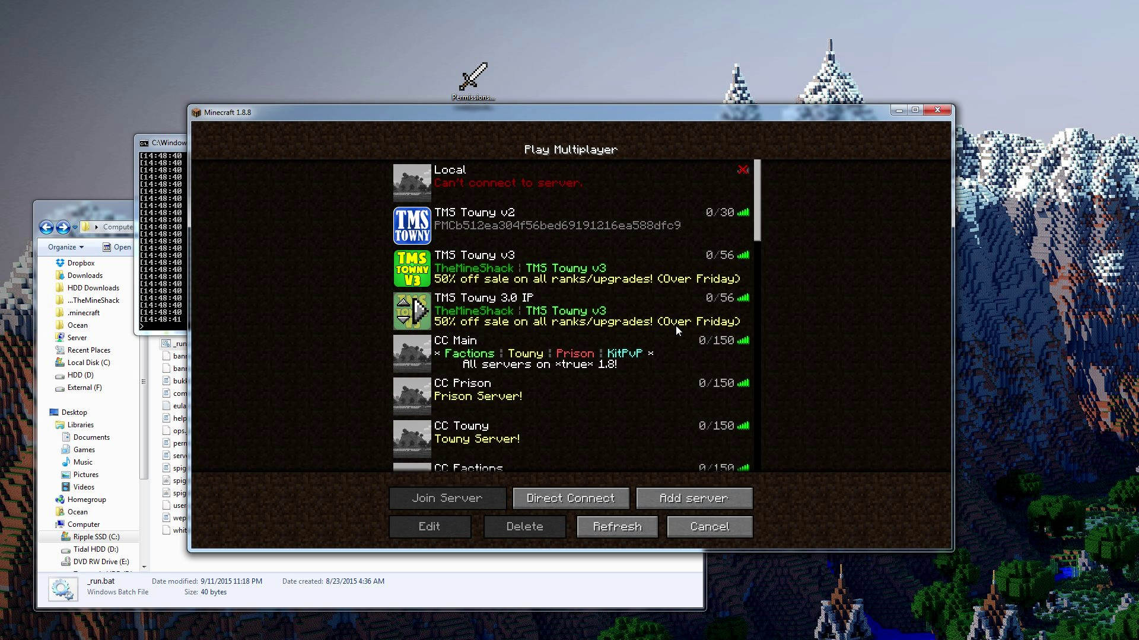
double_click(655, 195)
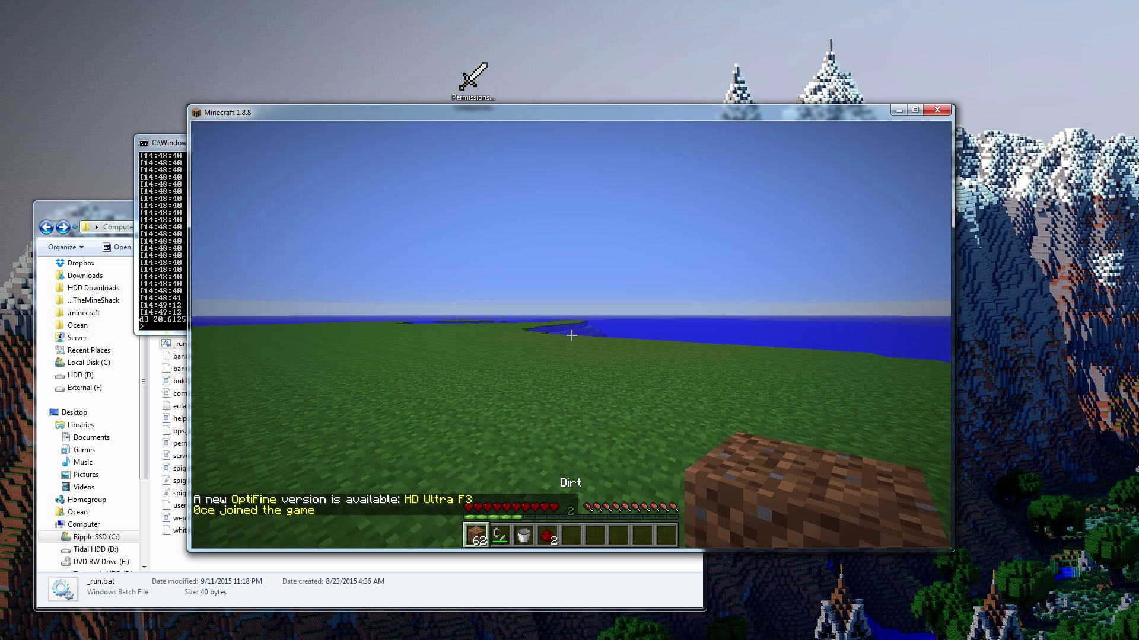
mouse_move(572, 336)
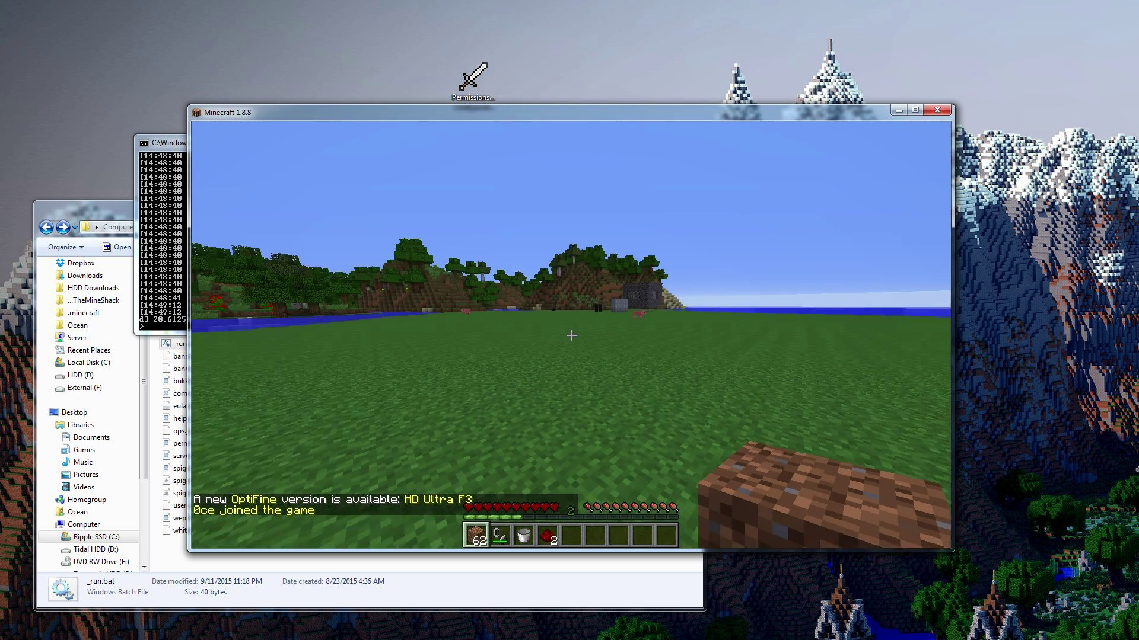
- Send the test message "t" in the Minecraft chat to check the player's group prefix
type("tt")
key("Return")
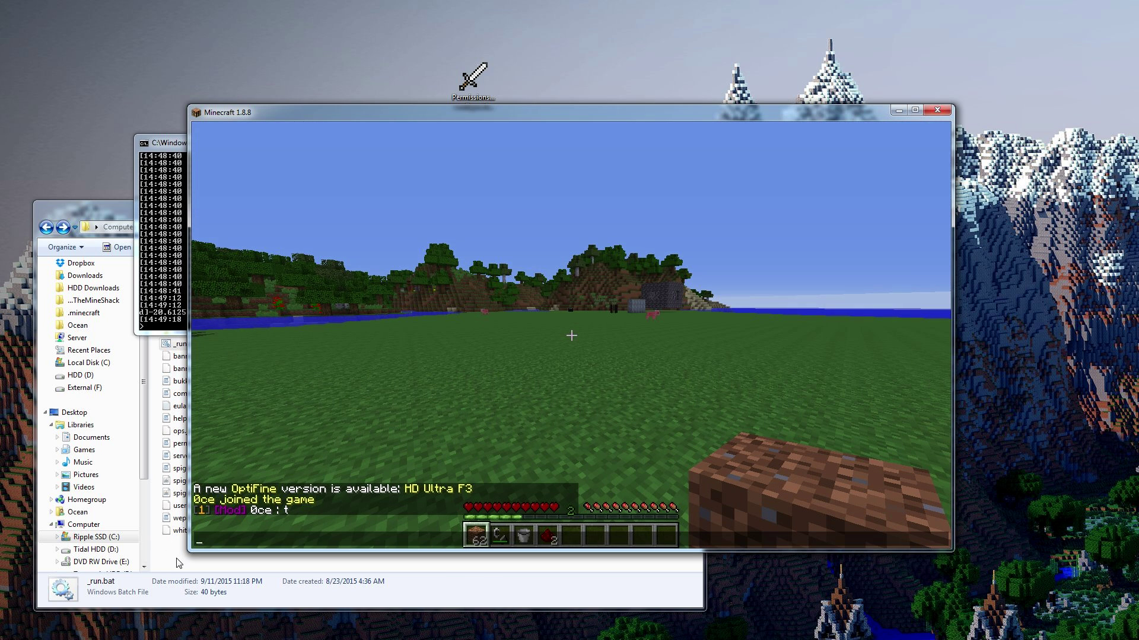
- Switch to the file explorer and open permissions.yml from the server's plugins/PermissionsEx folder in WordPad
key("alt+Tab")
double_click(215, 294)
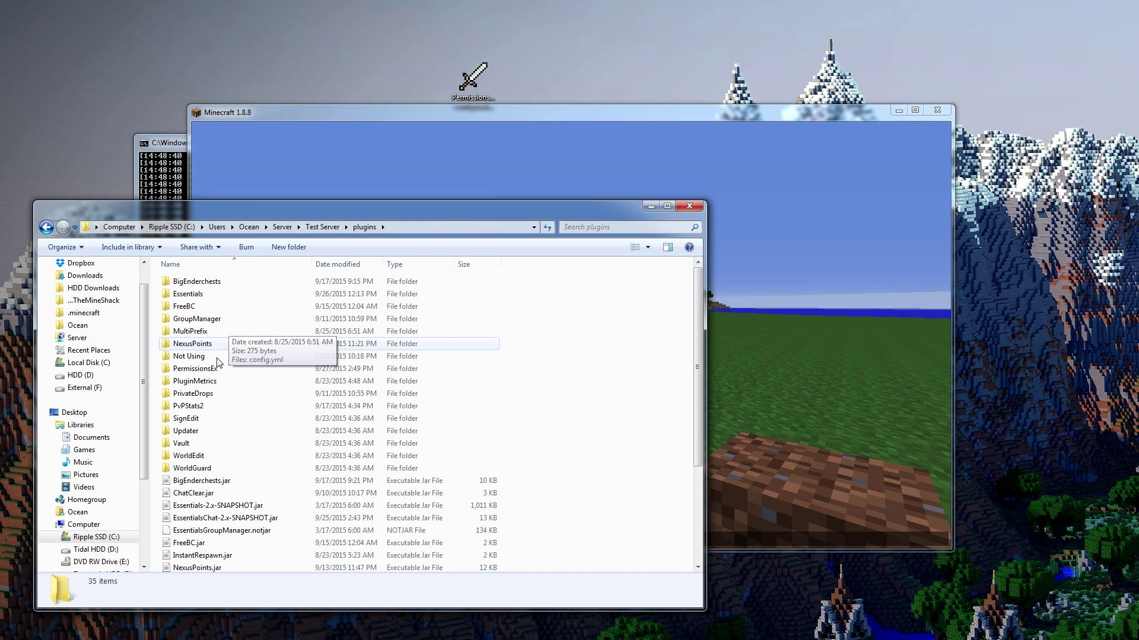
double_click(216, 368)
left_click(225, 308)
double_click(224, 308)
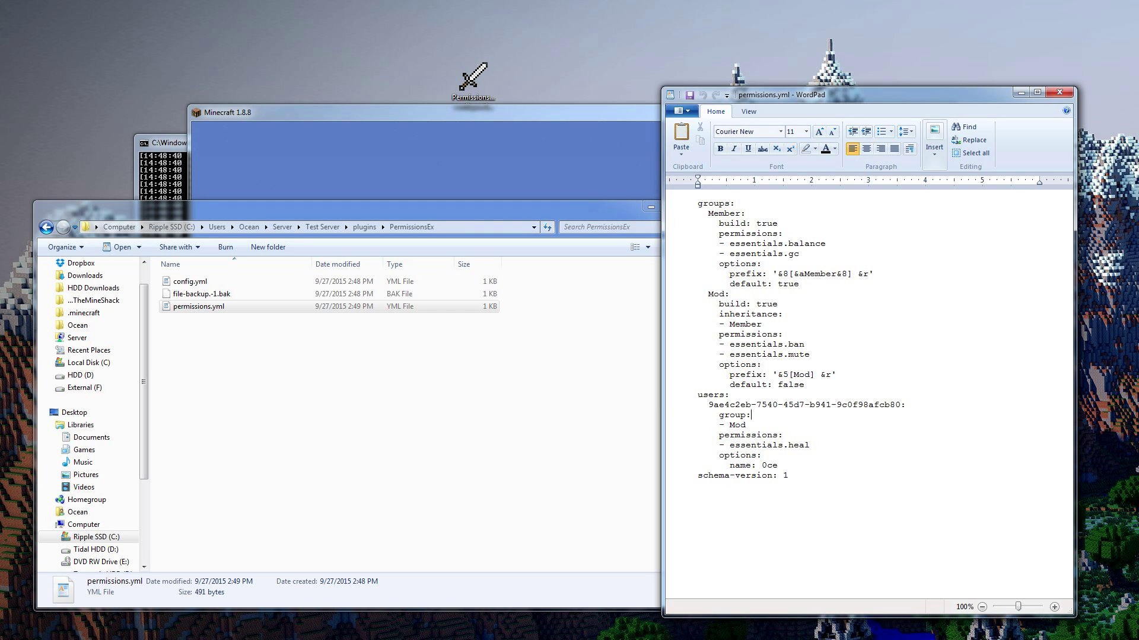
- Examine the player's UUID and the name option in the users section of permissions.yml
left_click_drag(709, 405, 900, 405)
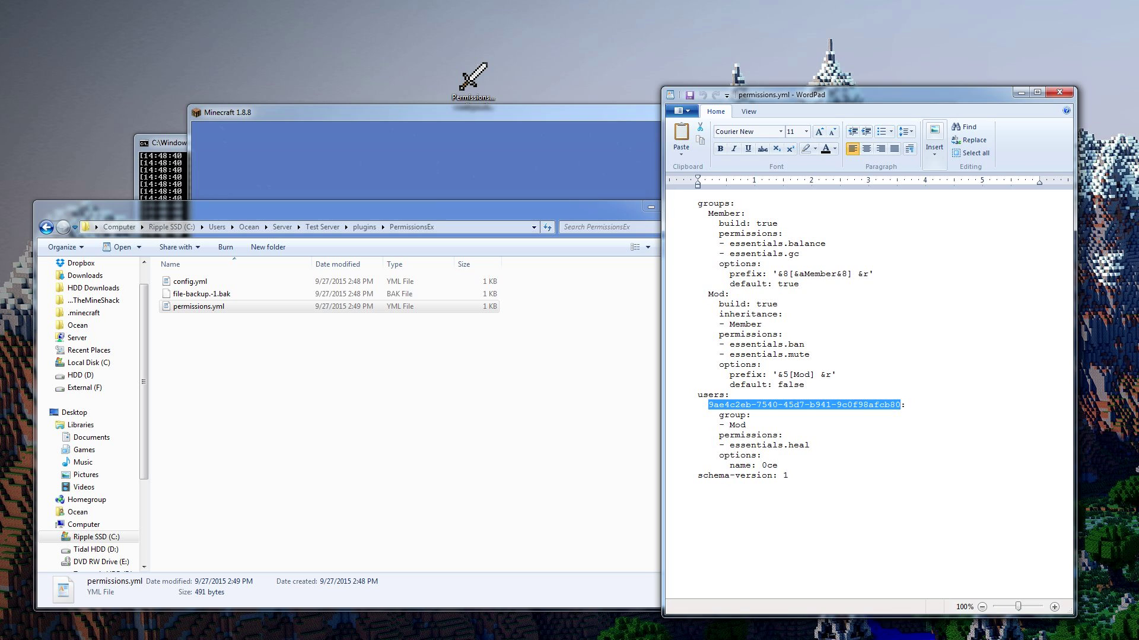
left_click_drag(778, 465, 720, 457)
left_click(720, 457)
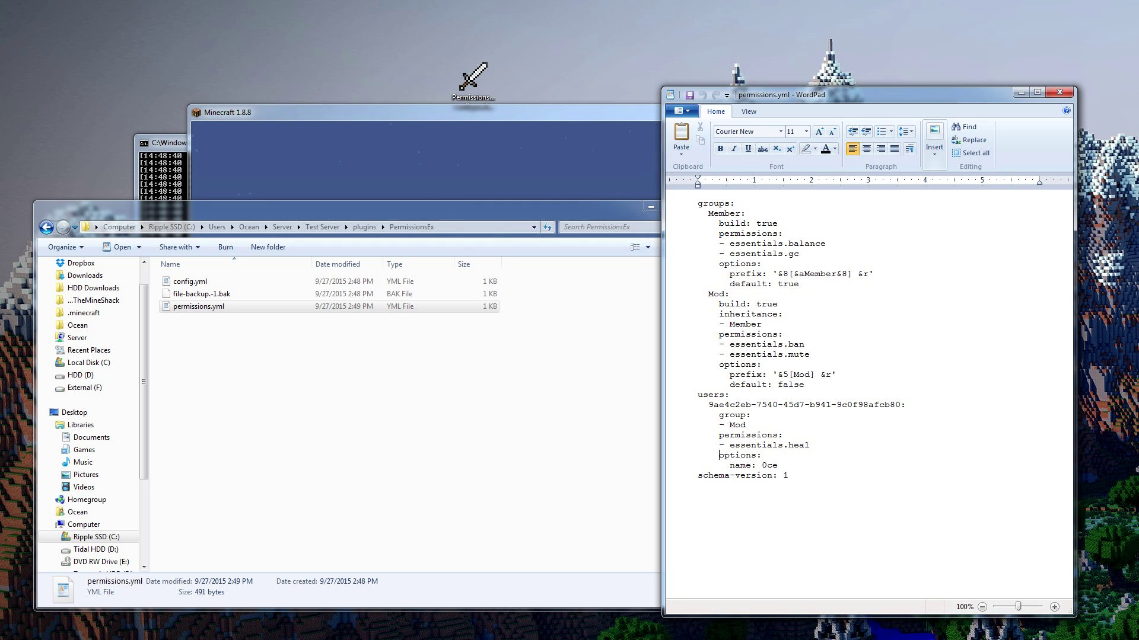
triple_click(893, 404)
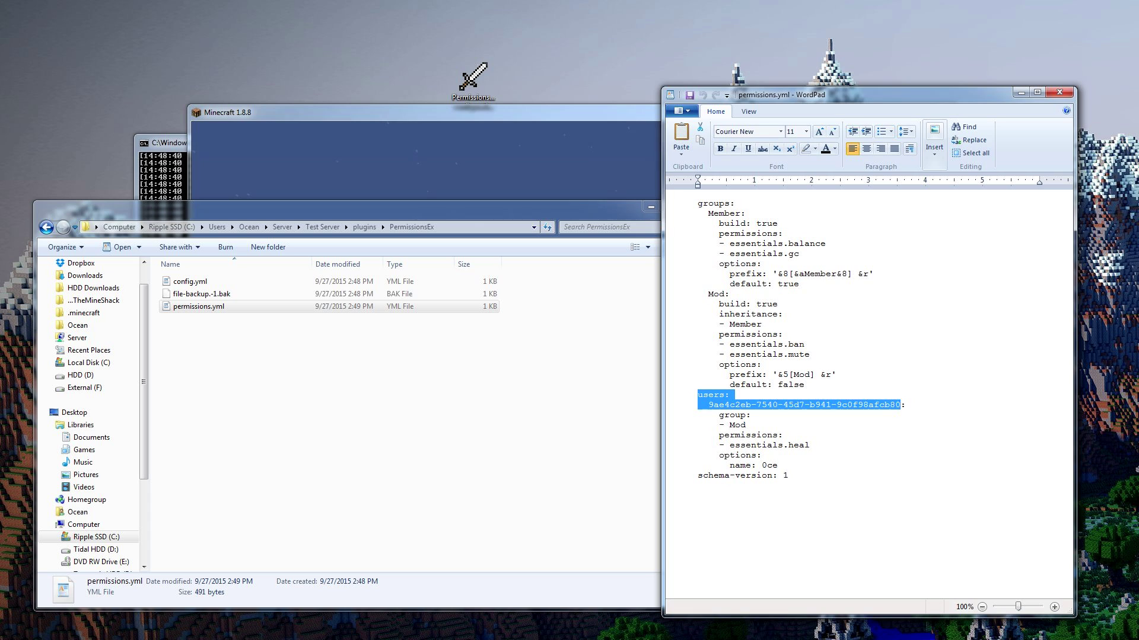
left_click(893, 404)
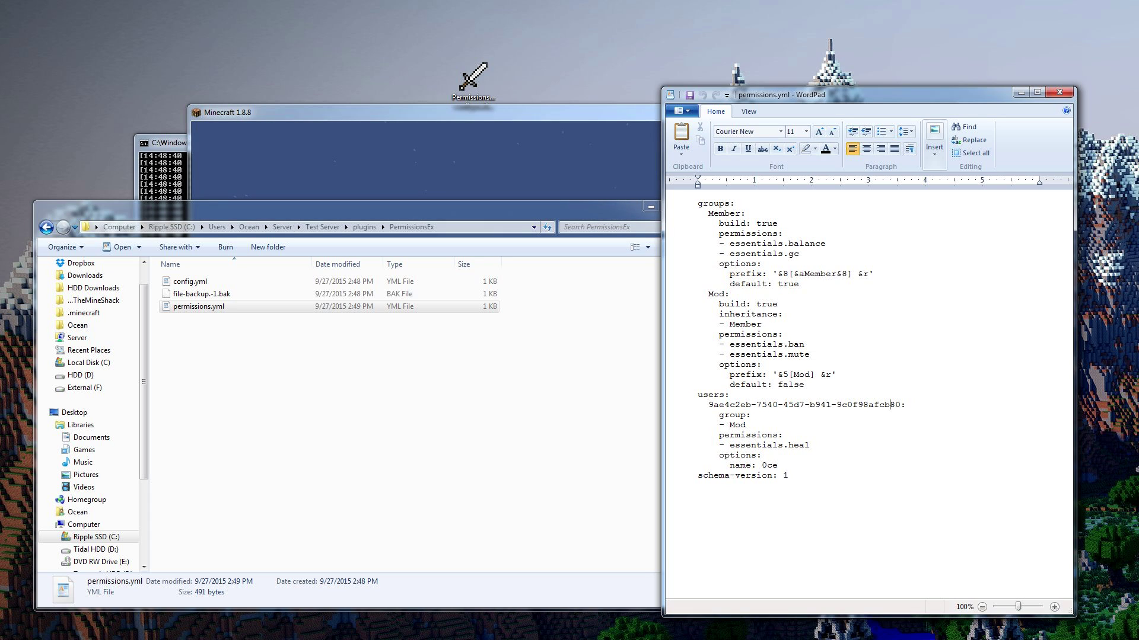
left_click_drag(778, 465, 697, 455)
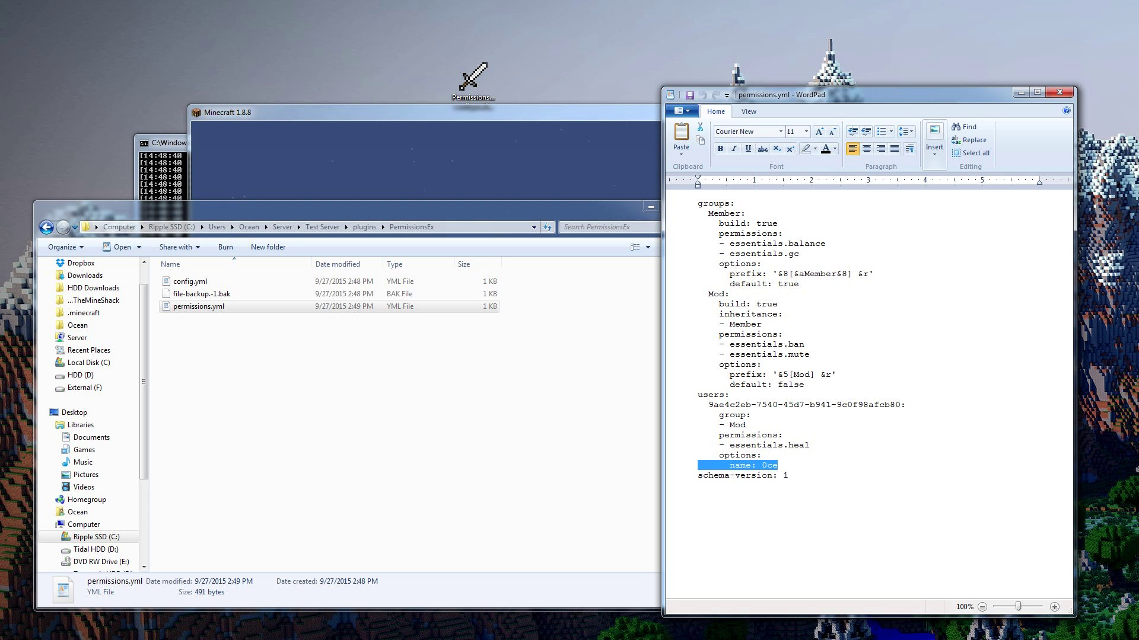
left_click(762, 455)
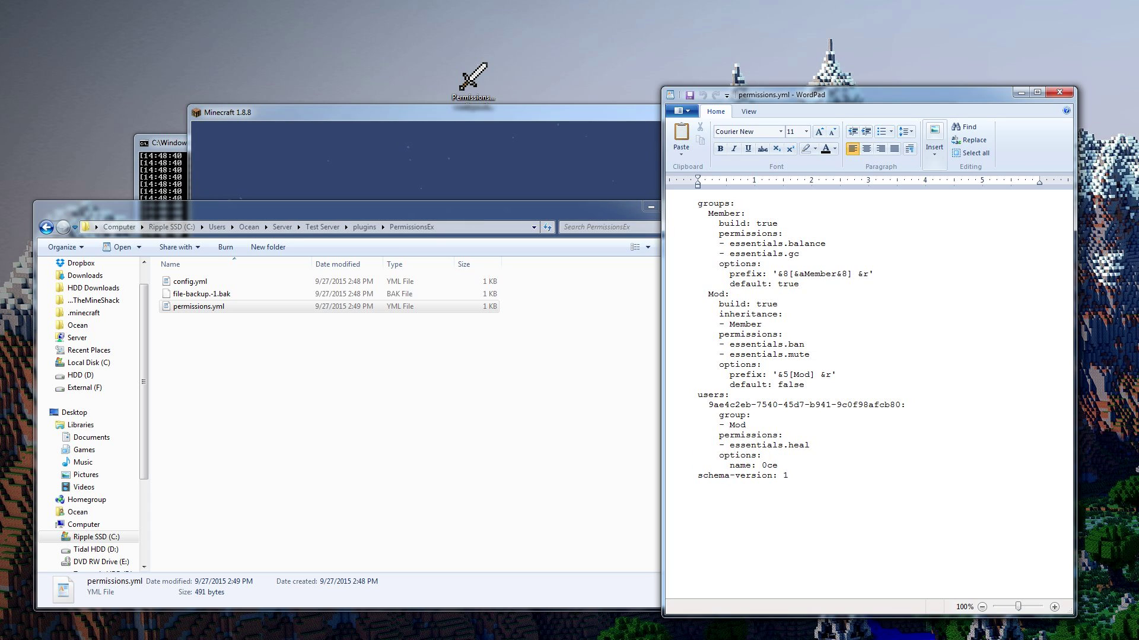
- Examine the Mod group's prefix '&5[Mod] &r' and compare it with the message in the Minecraft chat
left_click_drag(772, 375, 836, 375)
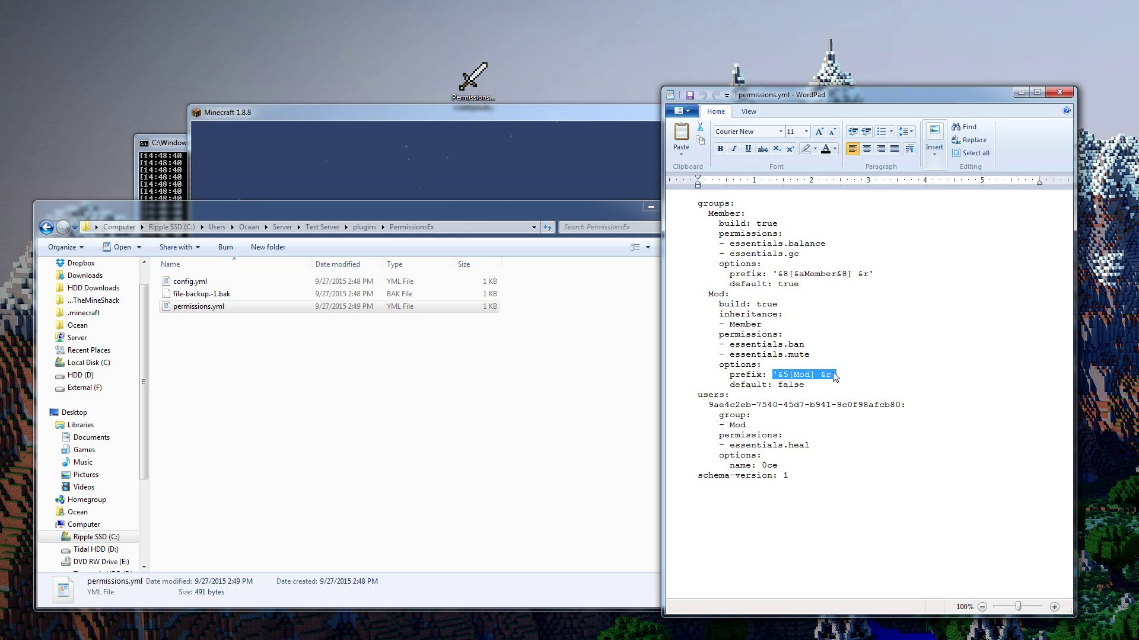
left_click(789, 374)
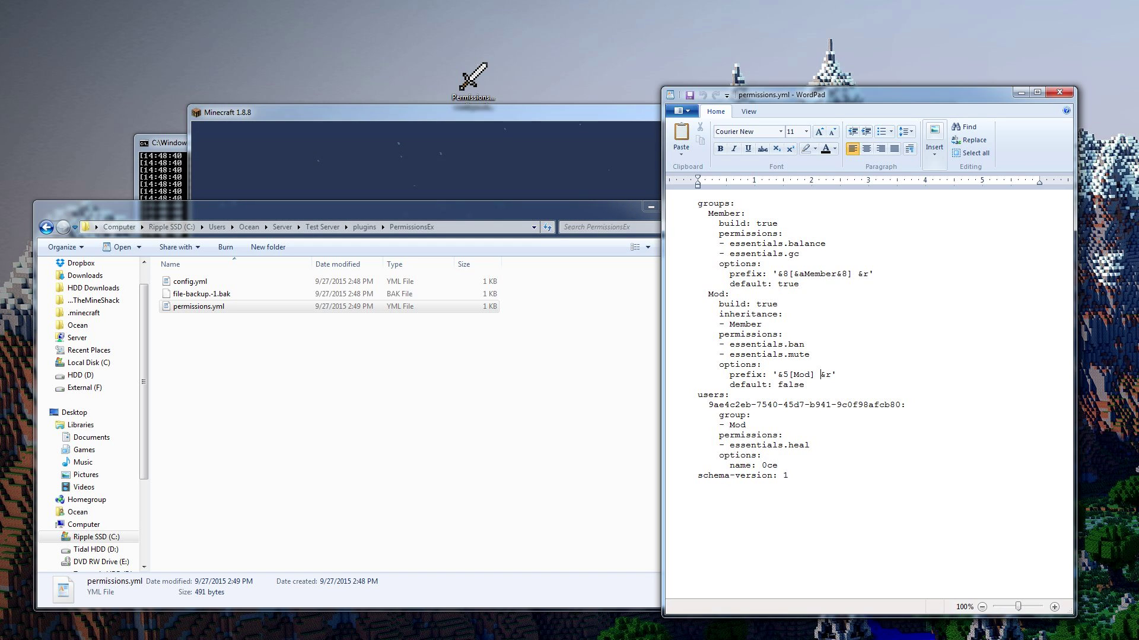
key("shift+Right")
key("shift+Right")
left_click(559, 171)
key("t")
key("alt+Tab")
- Try the colour code &d at the end of the Mod prefix and restore it to &r
left_click(836, 374)
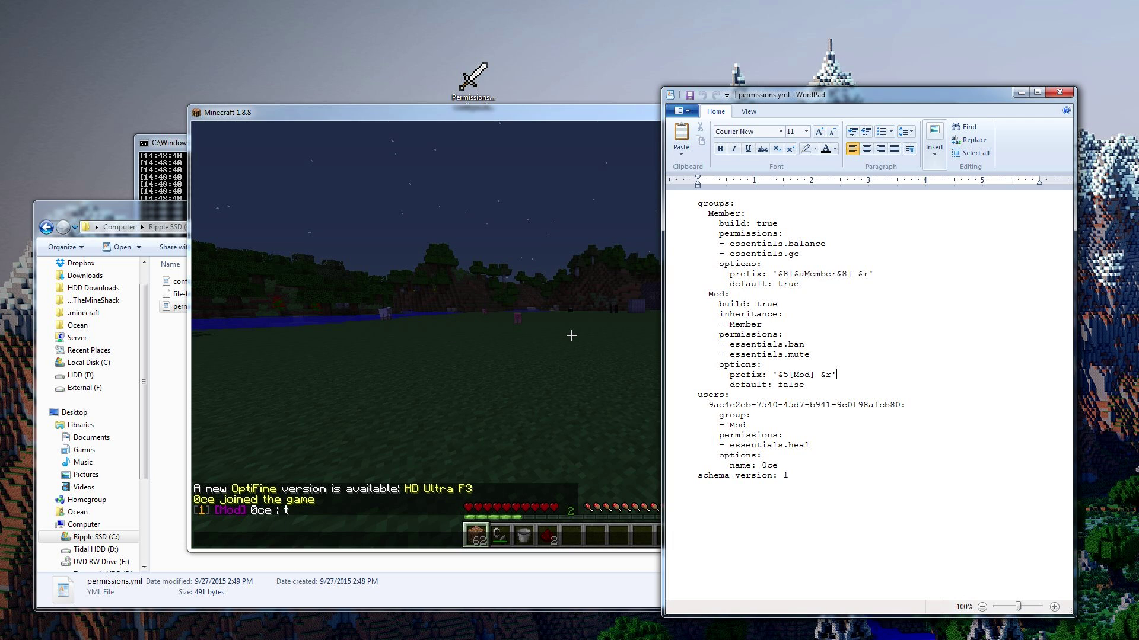
key("BackSpace")
type("d")
key("BackSpace")
type("r")
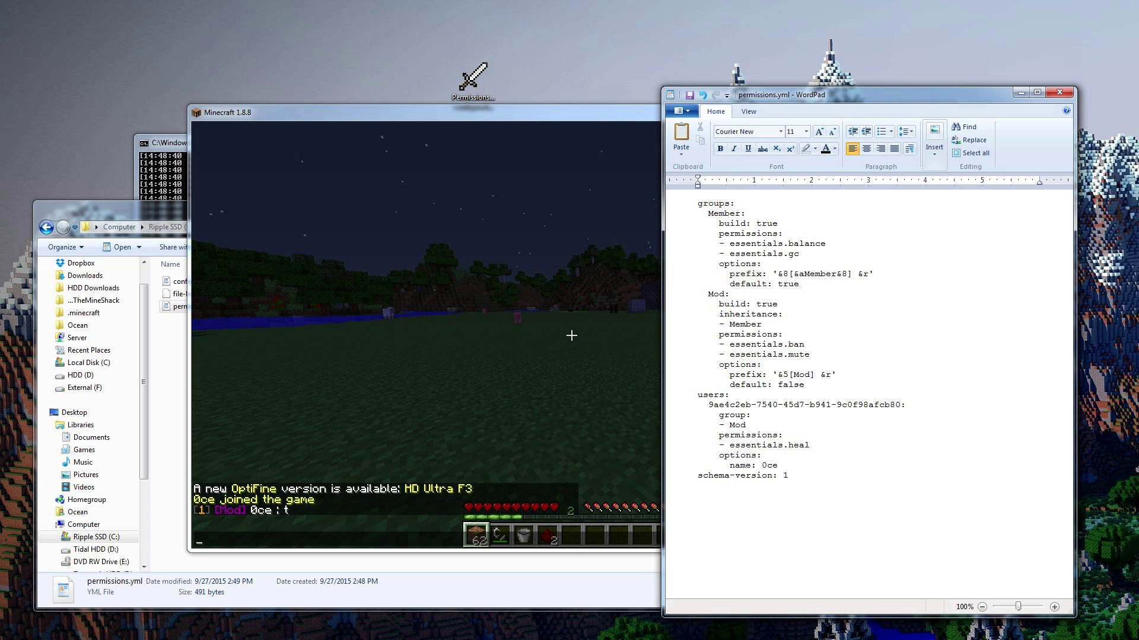
- Examine the colour codes in the Member group's prefix
left_click(782, 274)
double_click(781, 274)
left_click(788, 274)
- Show Minecraft in full screen and run /ban and /mute to test the Mod group's permissions
key("F11")
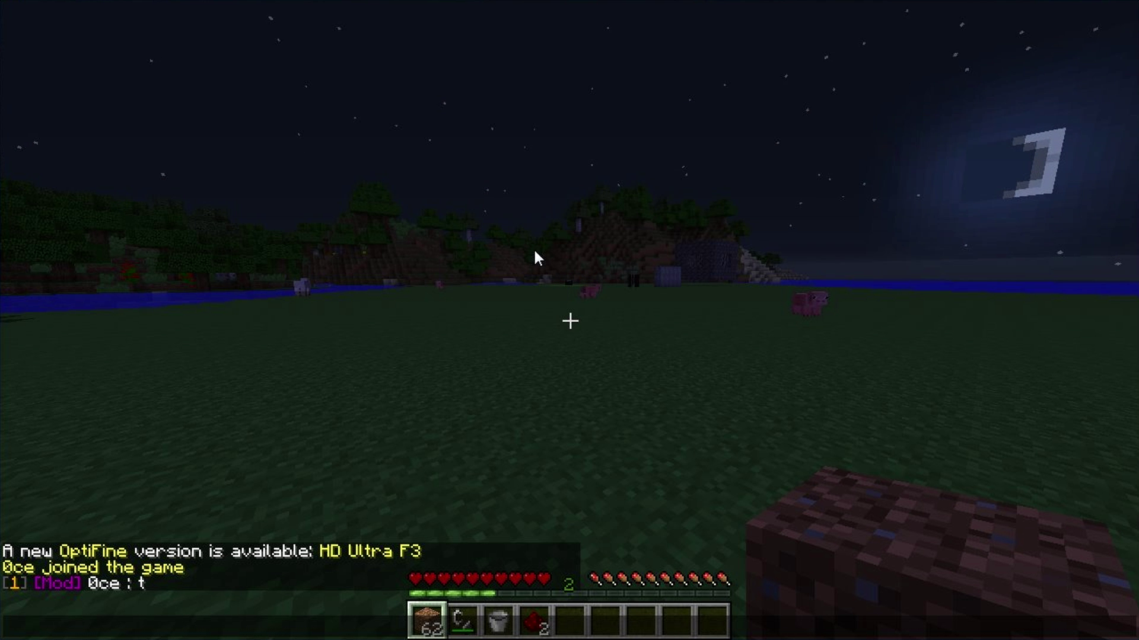
type("/ban")
key("Return")
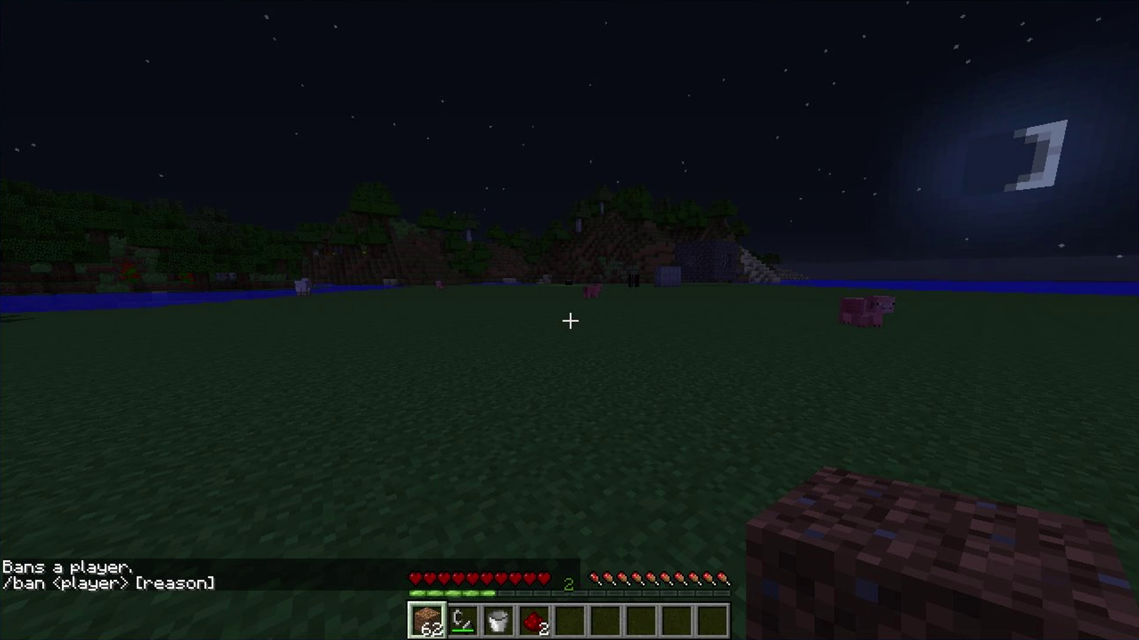
type("/mute")
key("Return")
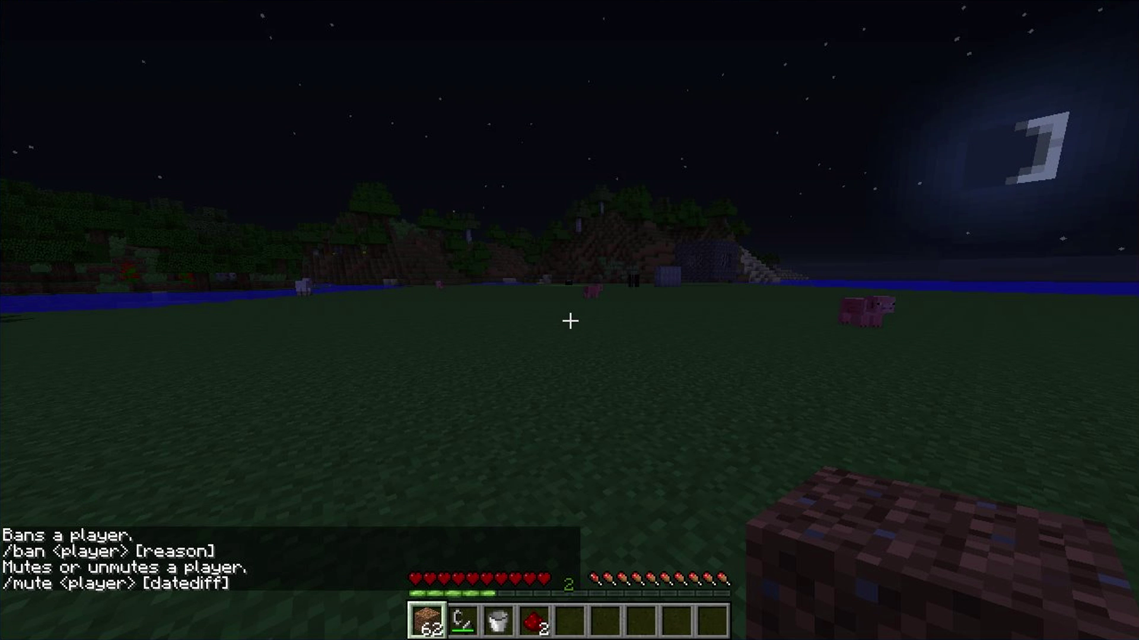
- Run /bal and /lag to test the inherited Member permissions and /heal to test the player's own permission
type("/bal")
key("Return")
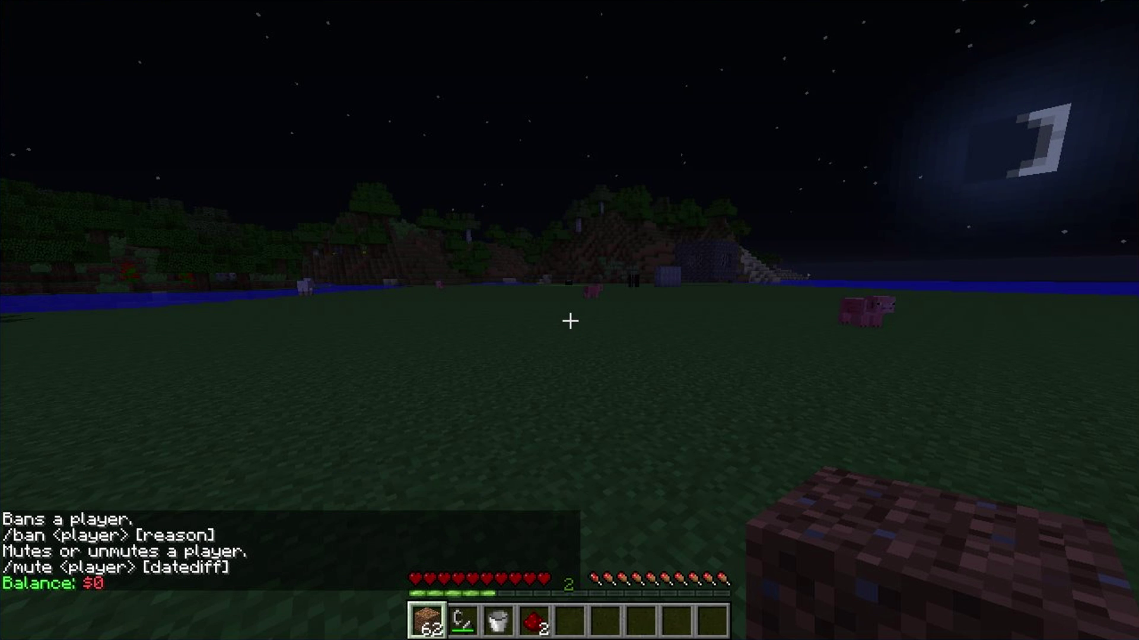
type("/lag")
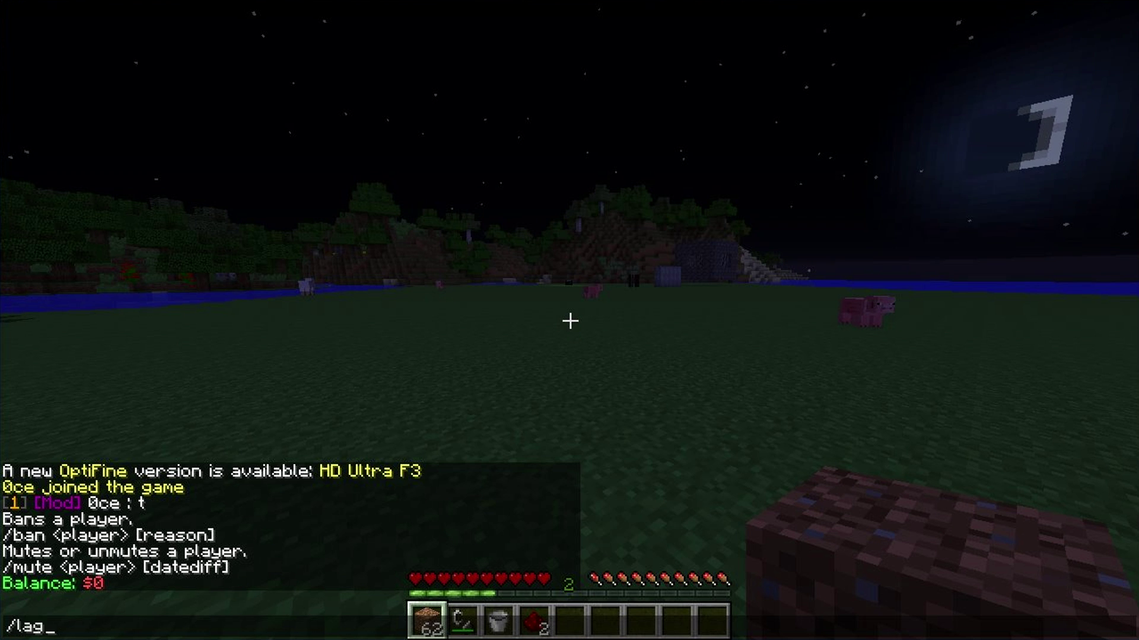
key("Return")
type("t")
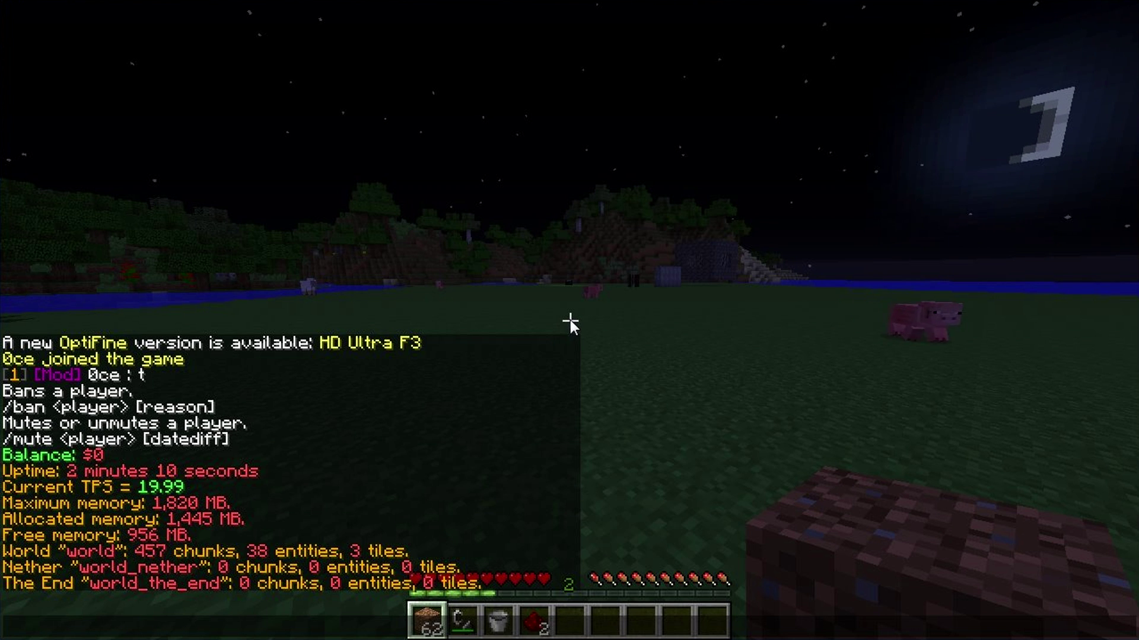
type("/heal")
key("Return")
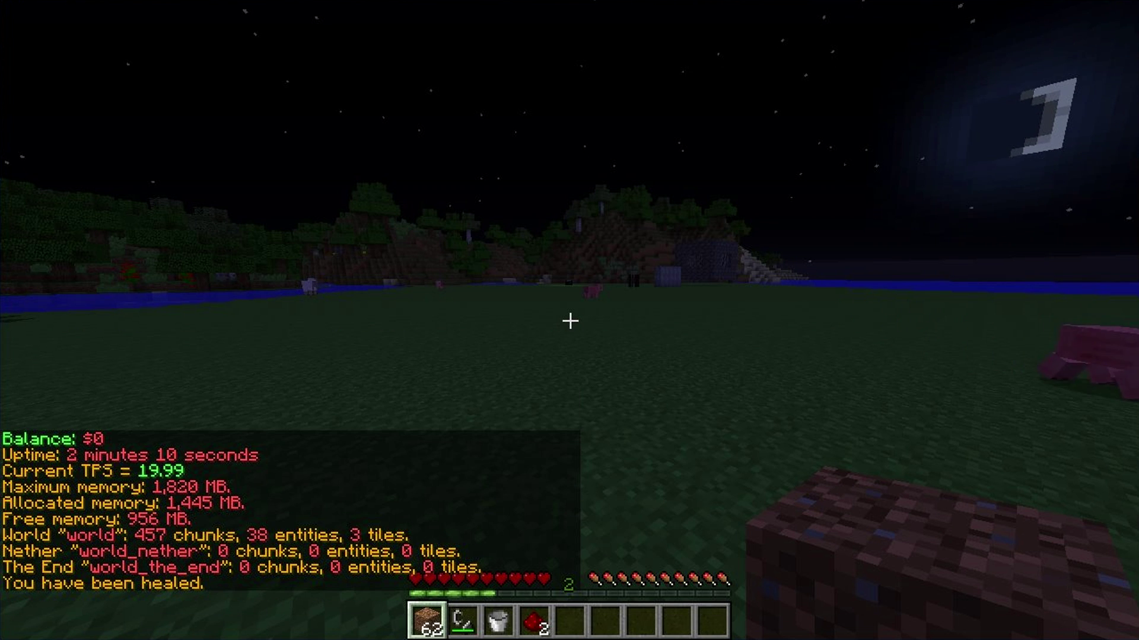
- Add the permission essentials.tempban below essentials.mute in the Mod group of permissions.yml
key("t")
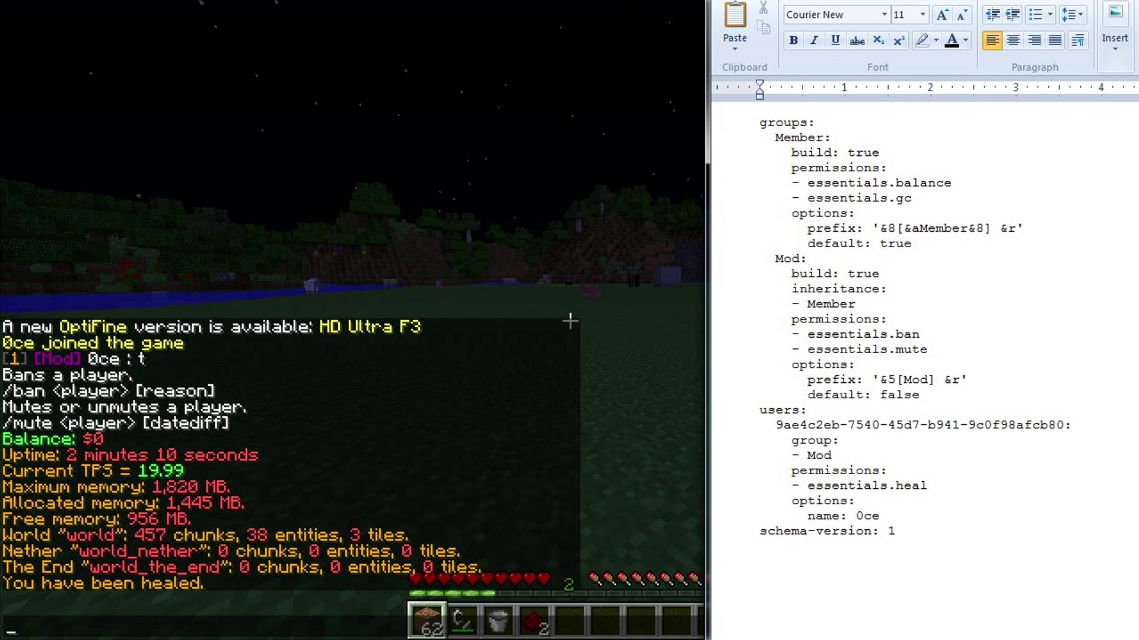
key("Return")
key("Tab")
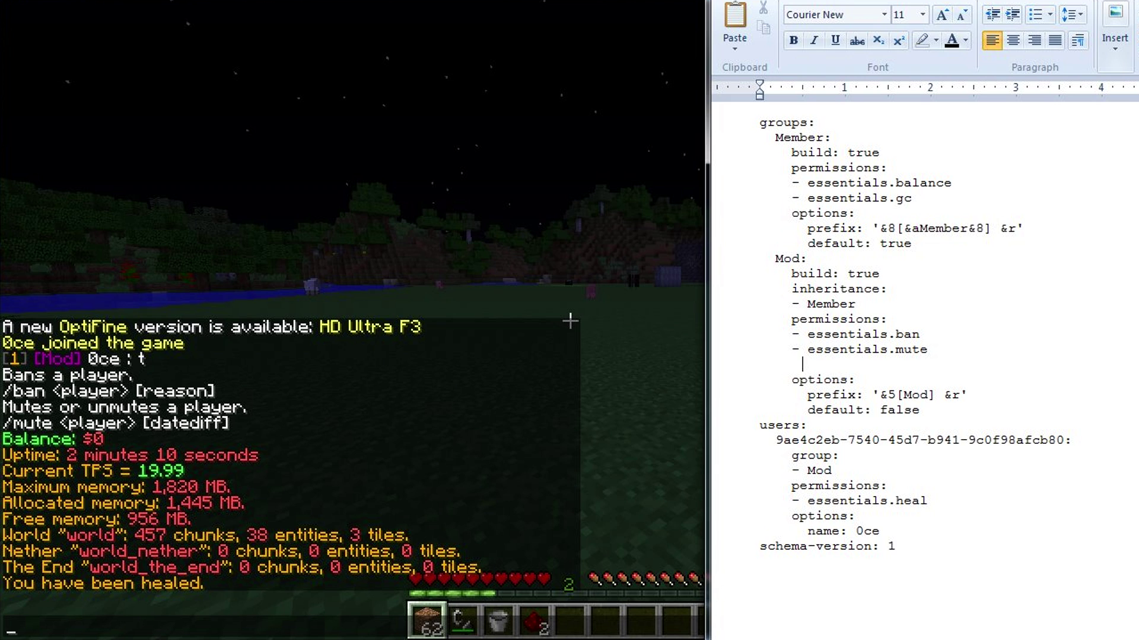
key("BackSpace")
type("-")
type("essentials.tempban")
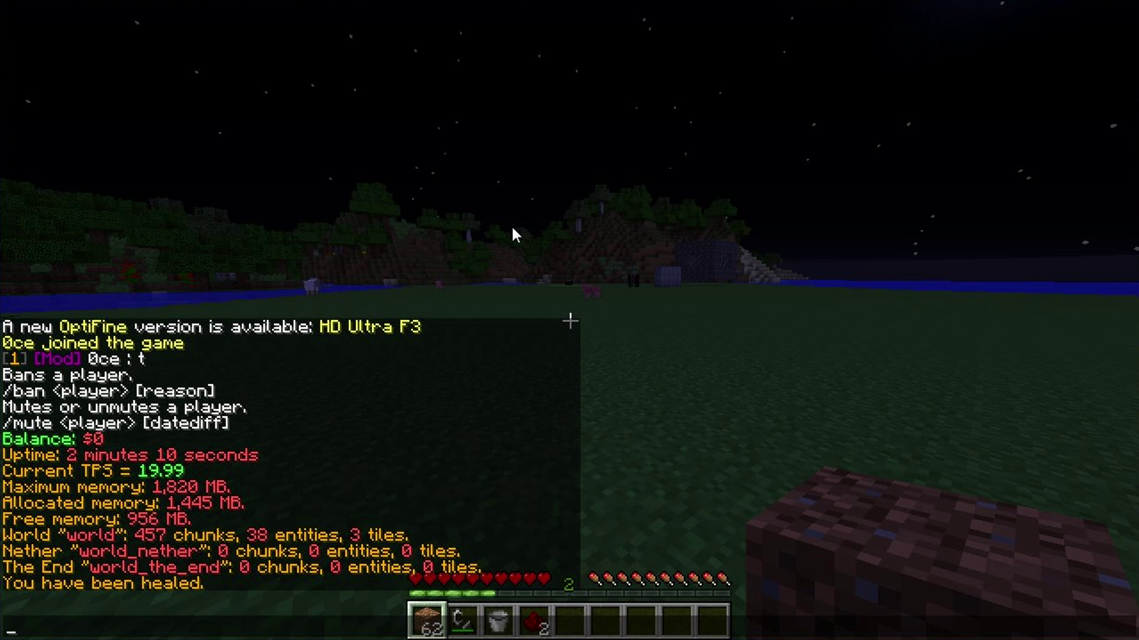
- Run /tempban in Minecraft to test the command before reloading the permissions
type("tempban")
key("Return")
type("t")
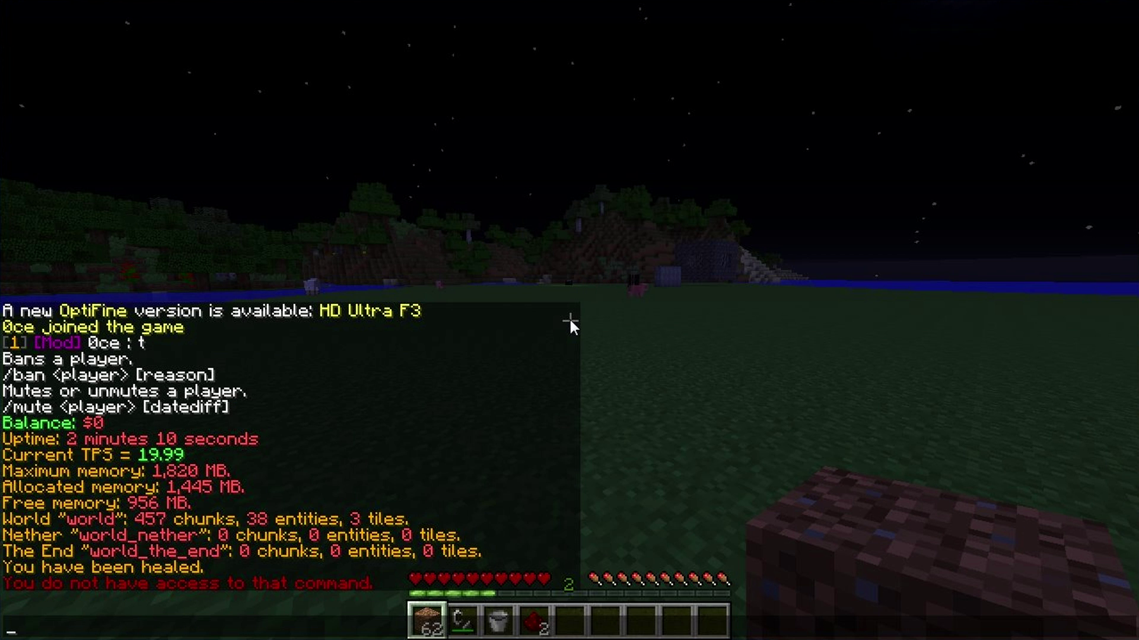
- Try to reload the permissions from inside the game with /pex reload
type("/pex reload")
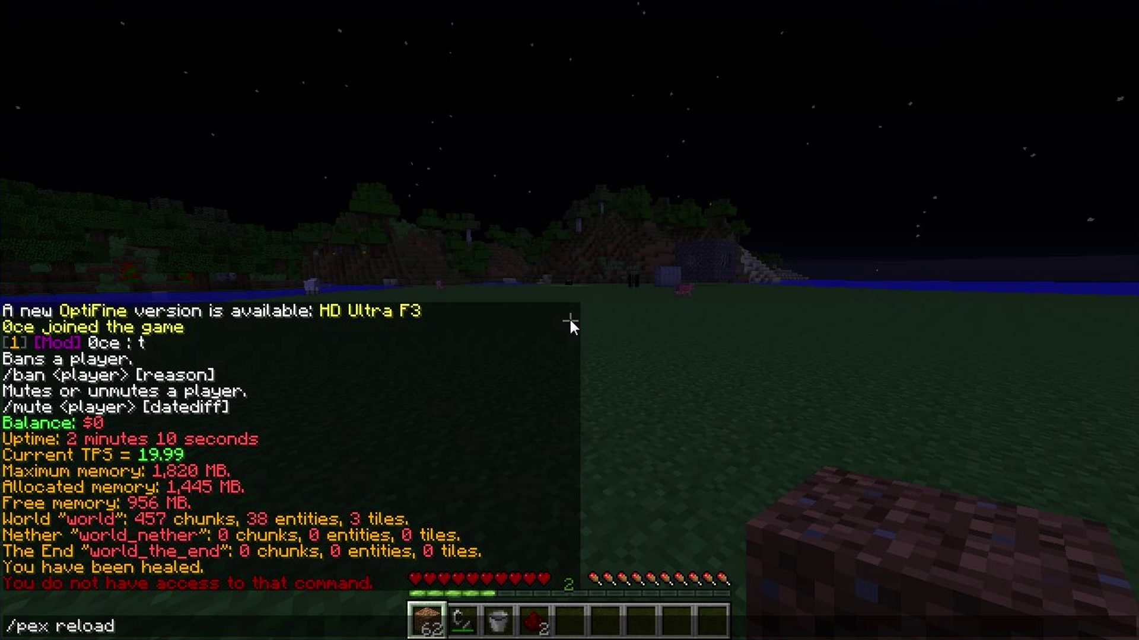
key("Return")
key("t")
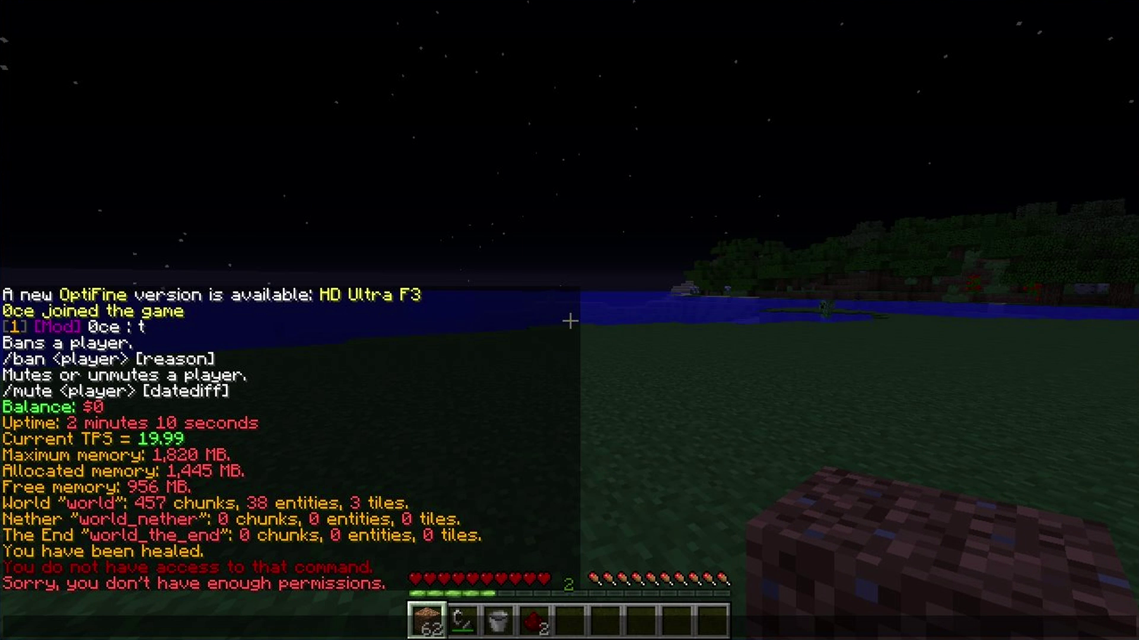
- Switch to the server console and reload the PermissionsEx permissions file
key("alt+Tab")
key("Return")
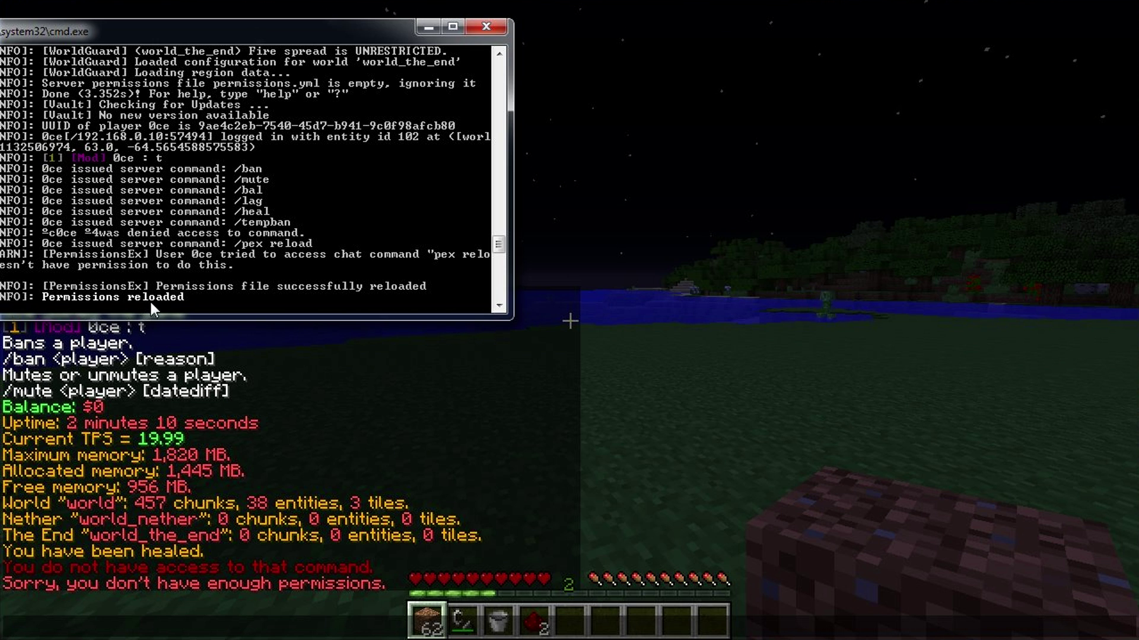
- Return to Minecraft and run /tempban again to test the newly added Mod permission
left_click(760, 218)
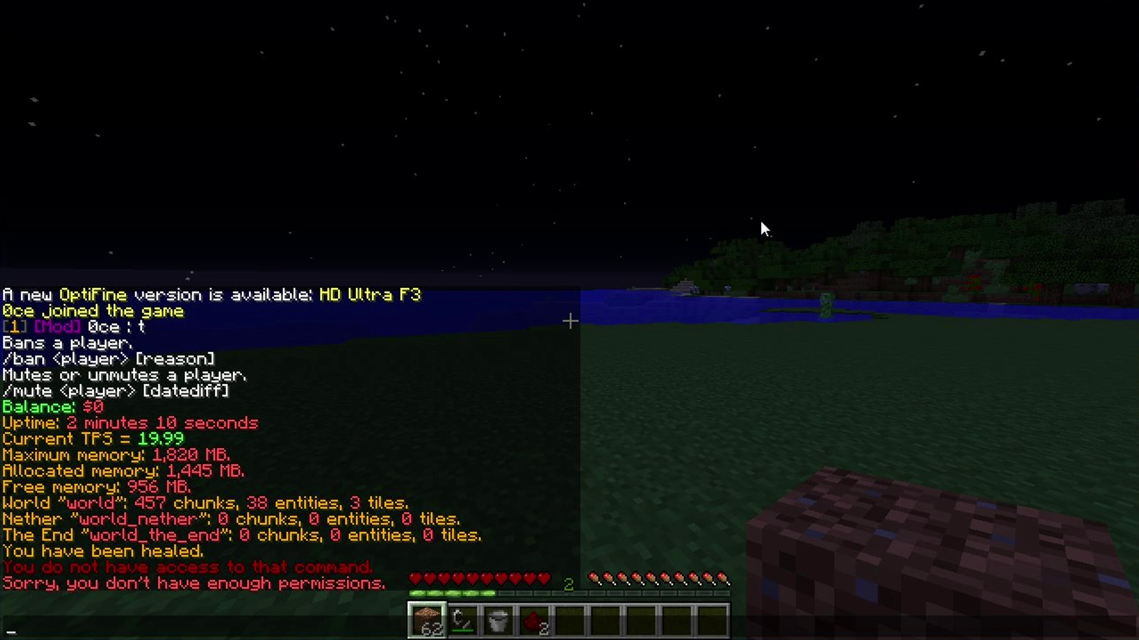
type("/tempban")
key("Return")
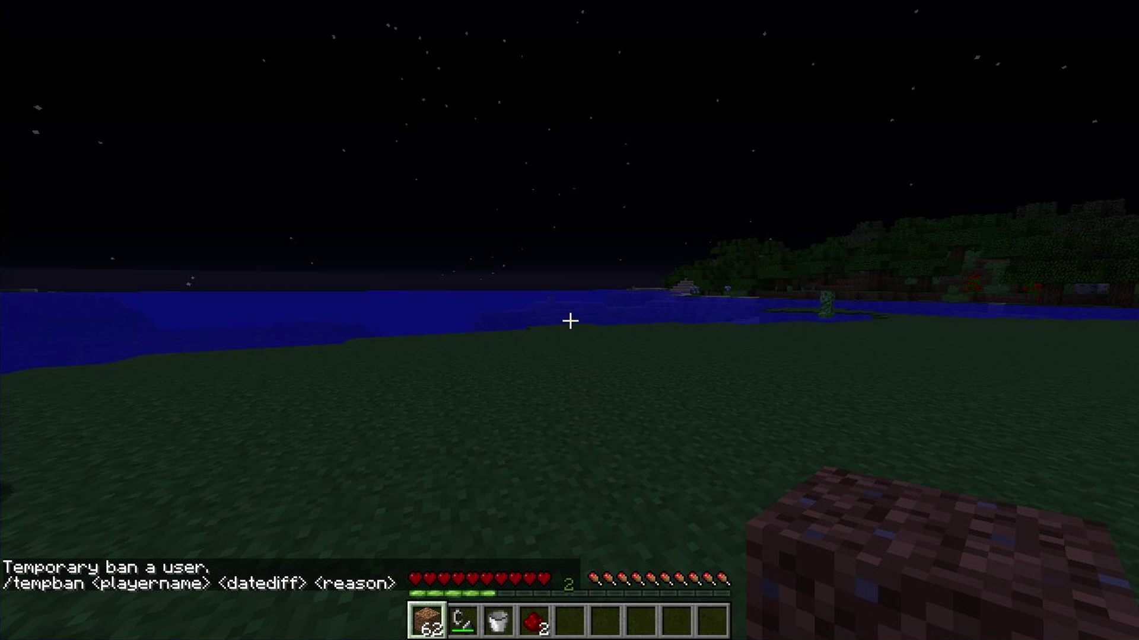
key("t")
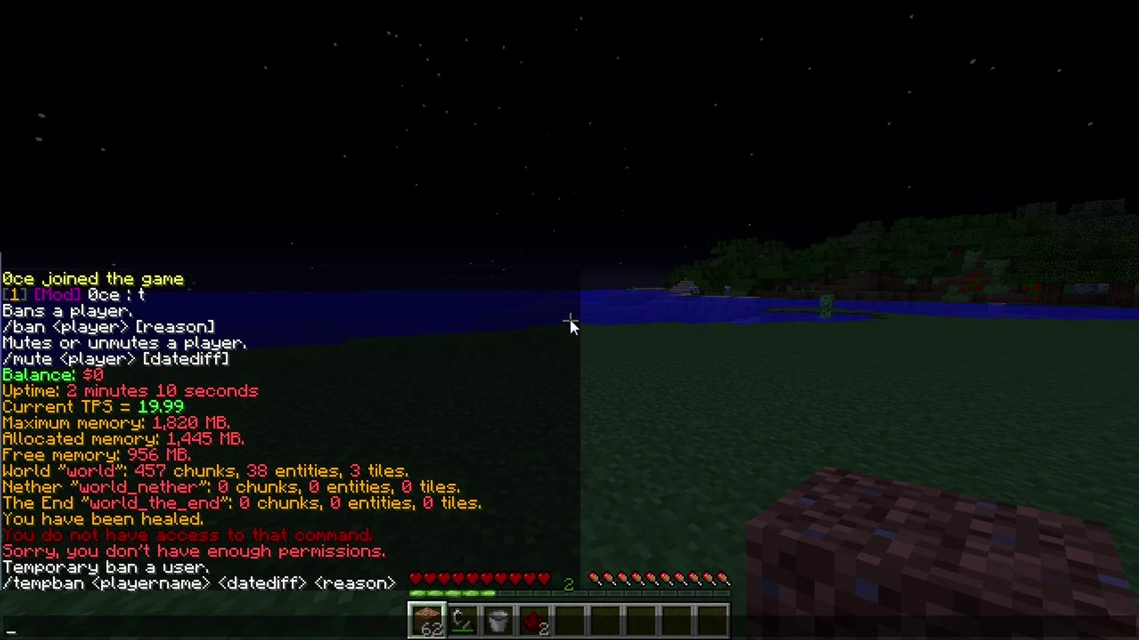